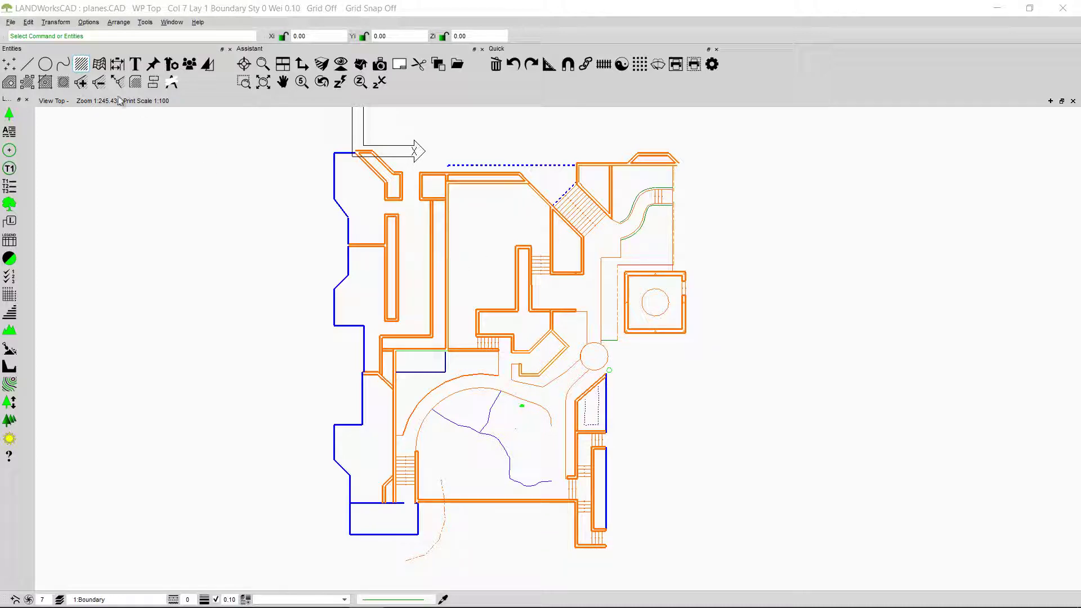
click(79, 67)
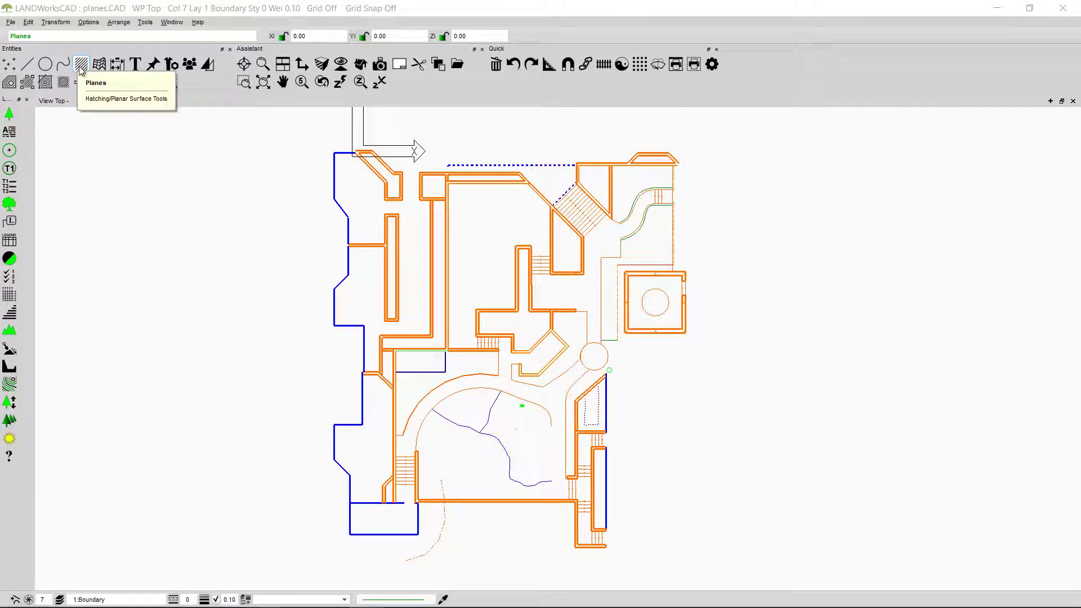
click(9, 82)
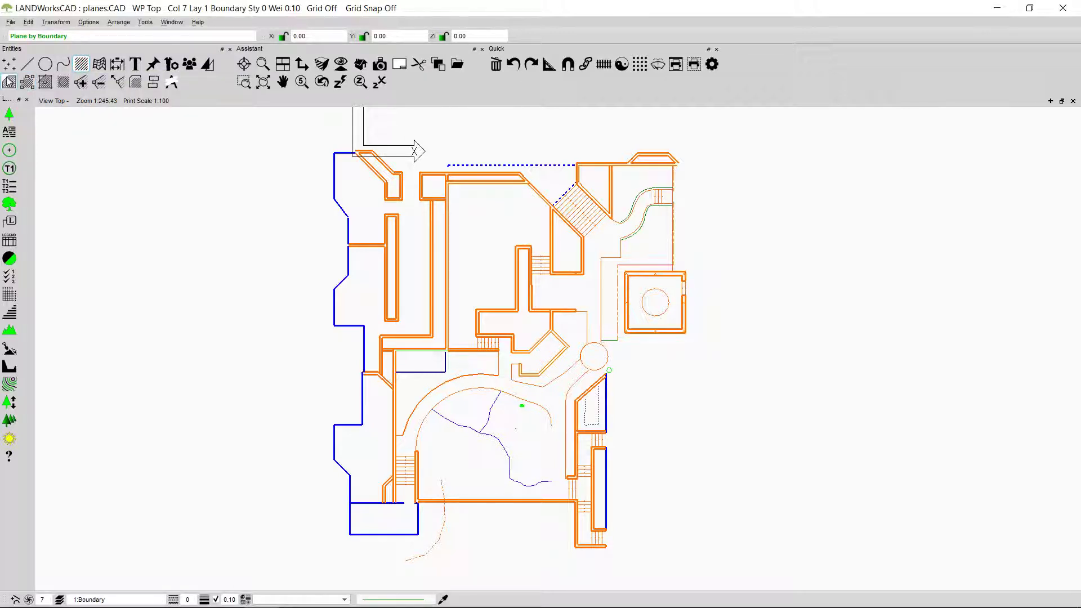
click(43, 84)
click(27, 83)
click(11, 83)
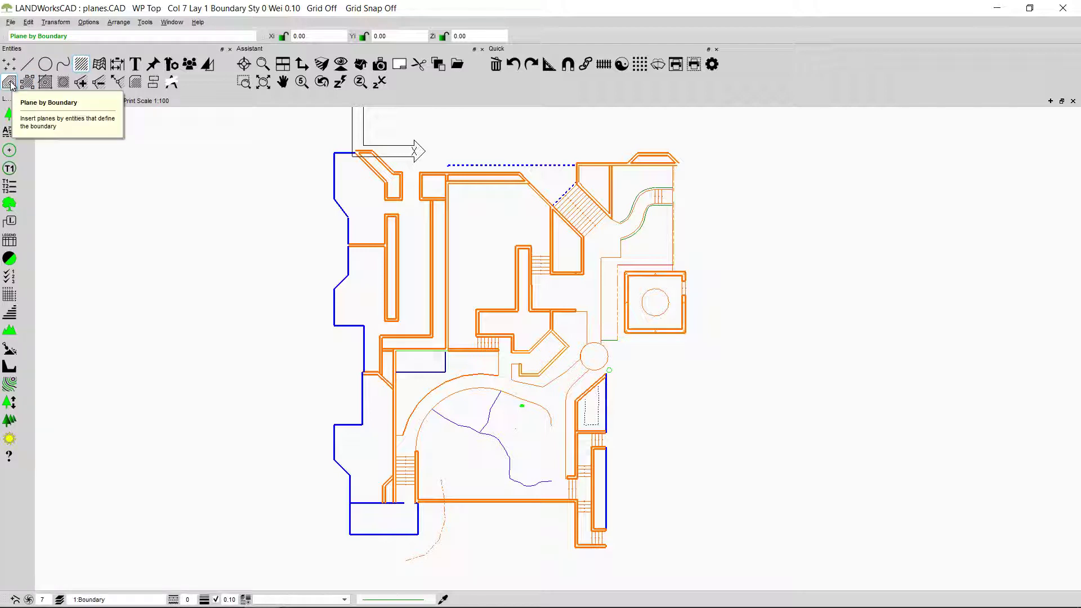
click(42, 84)
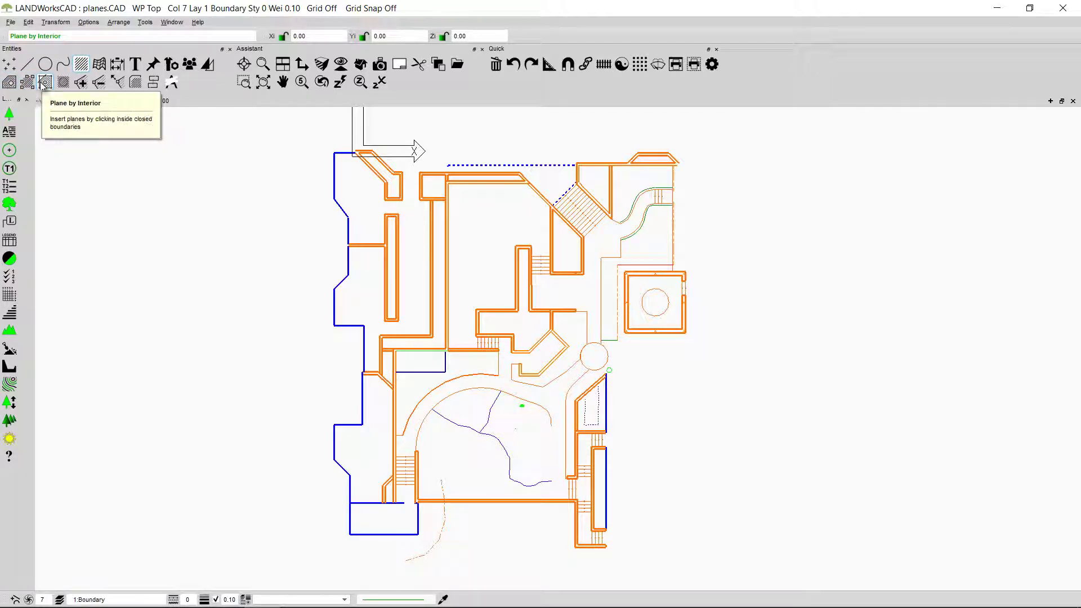
click(10, 83)
key(Escape)
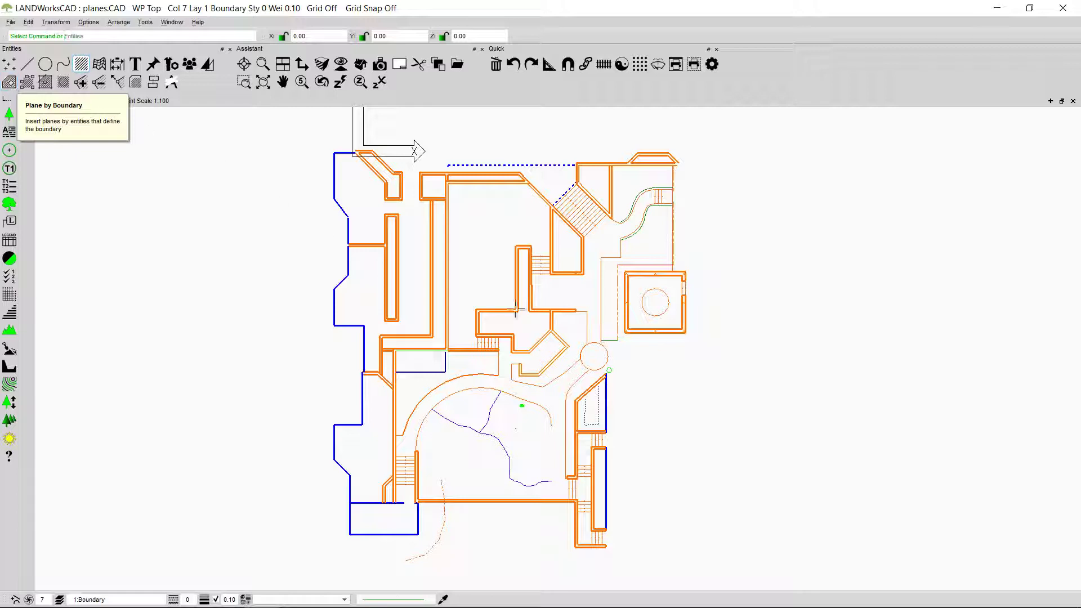
Step: Insert a plane inside the square enclosure around the circle using Plane by Interior, and delete that plane
scroll(692, 323, up, 5)
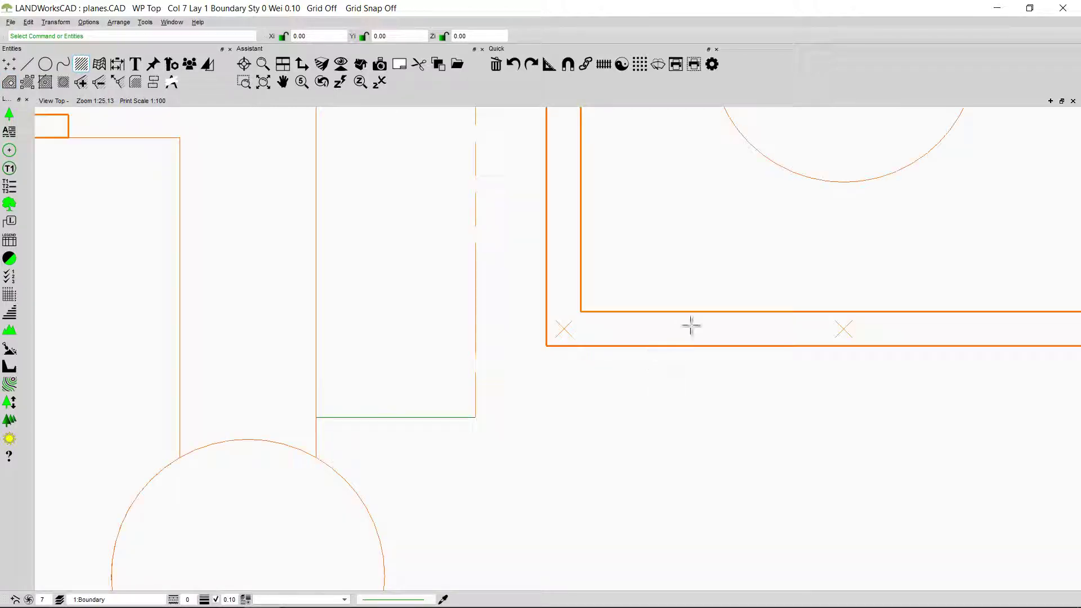
scroll(693, 321, down, 6)
scroll(698, 318, up, 3)
mouse_move(705, 316)
middle_down()
mouse_move(514, 314)
mouse_move(569, 299)
middle_up()
click(46, 83)
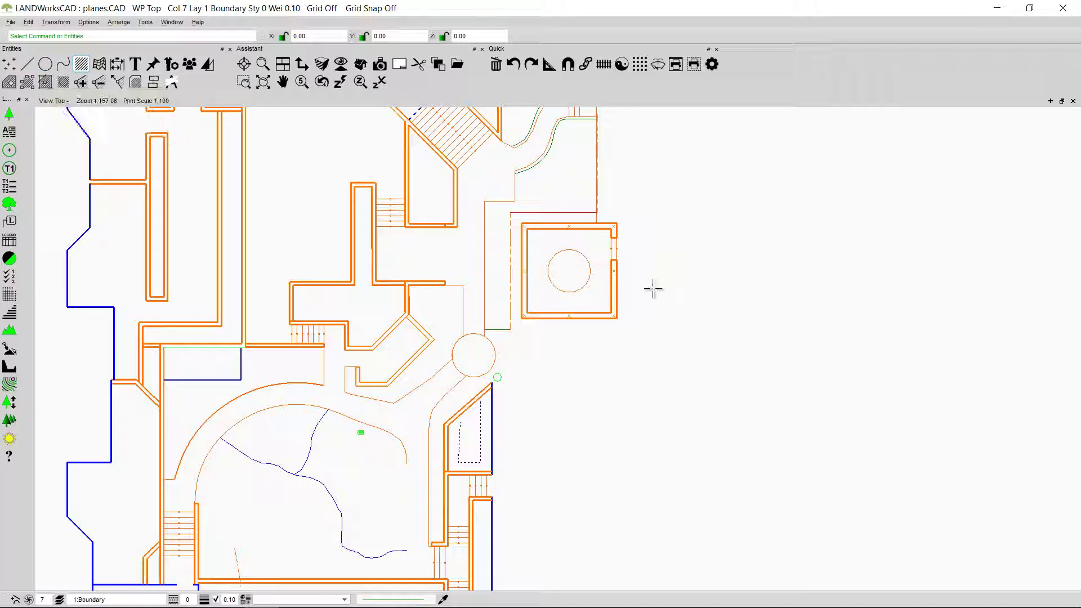
key(Escape)
click(49, 83)
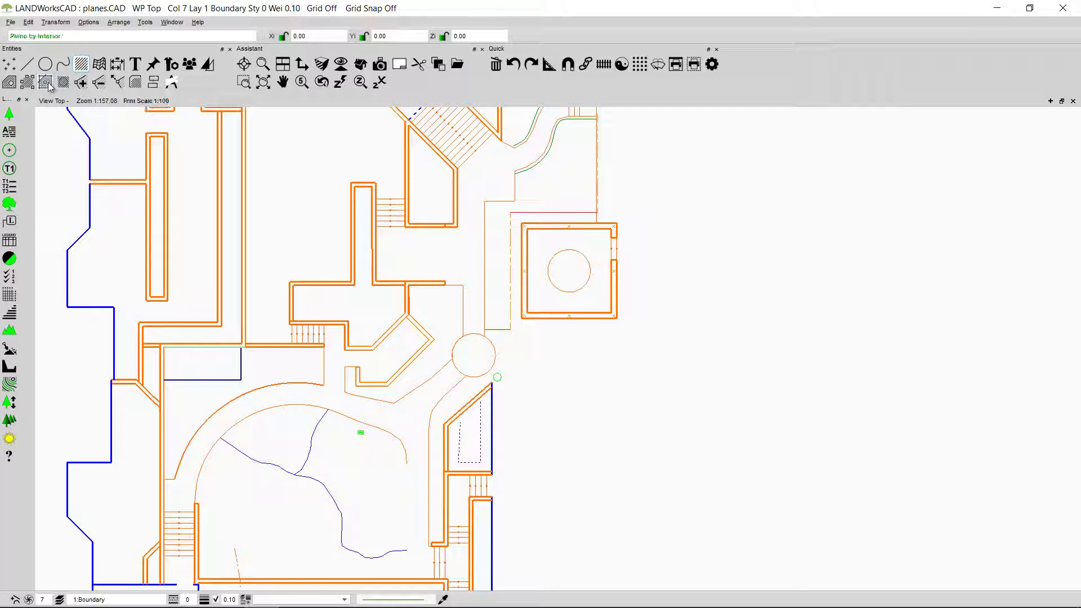
key(Escape)
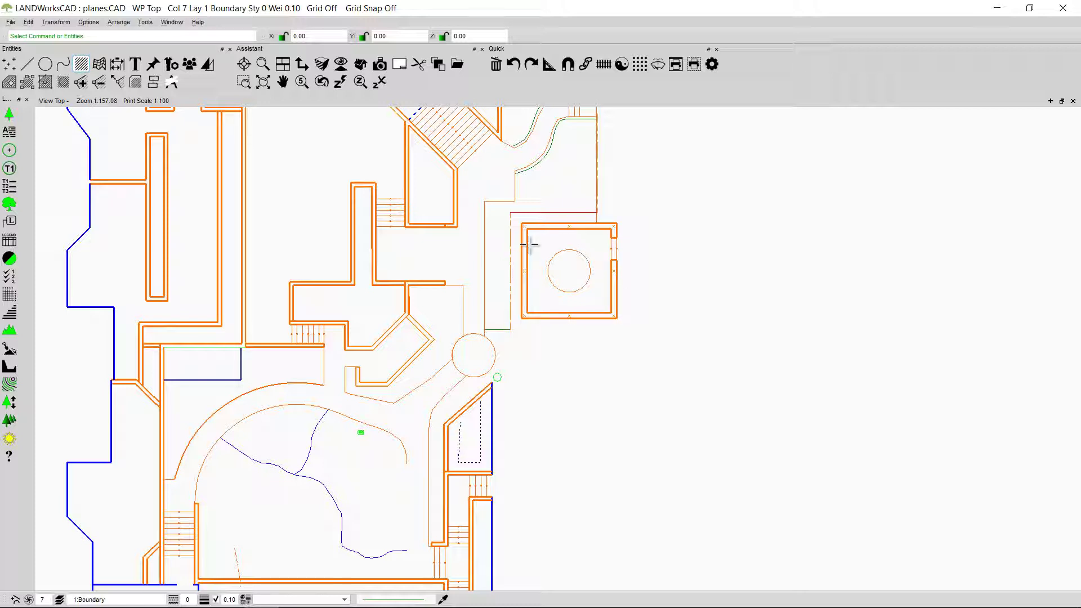
click(45, 82)
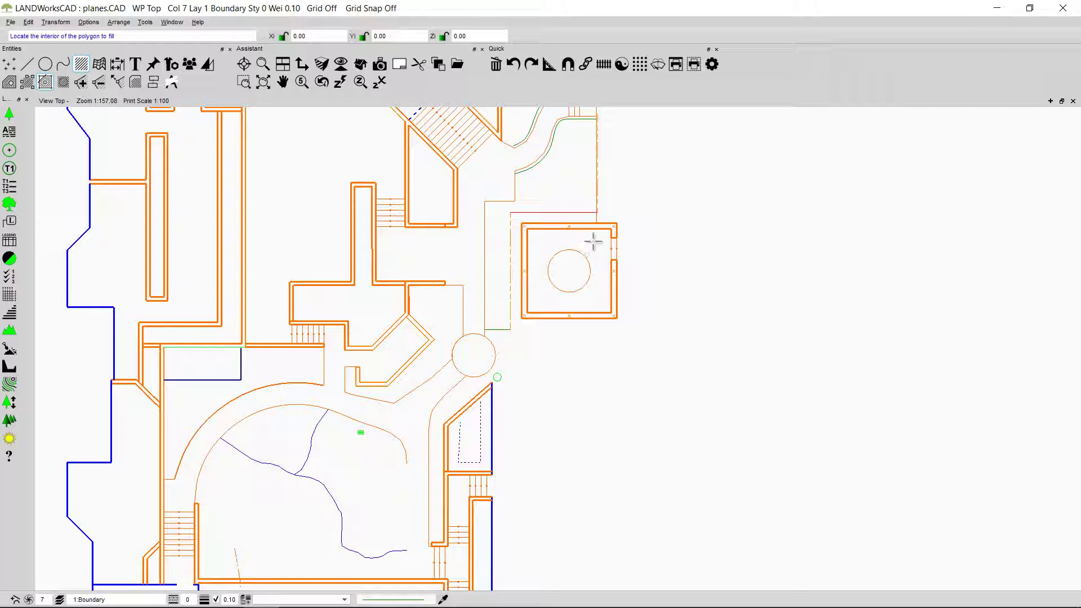
click(593, 242)
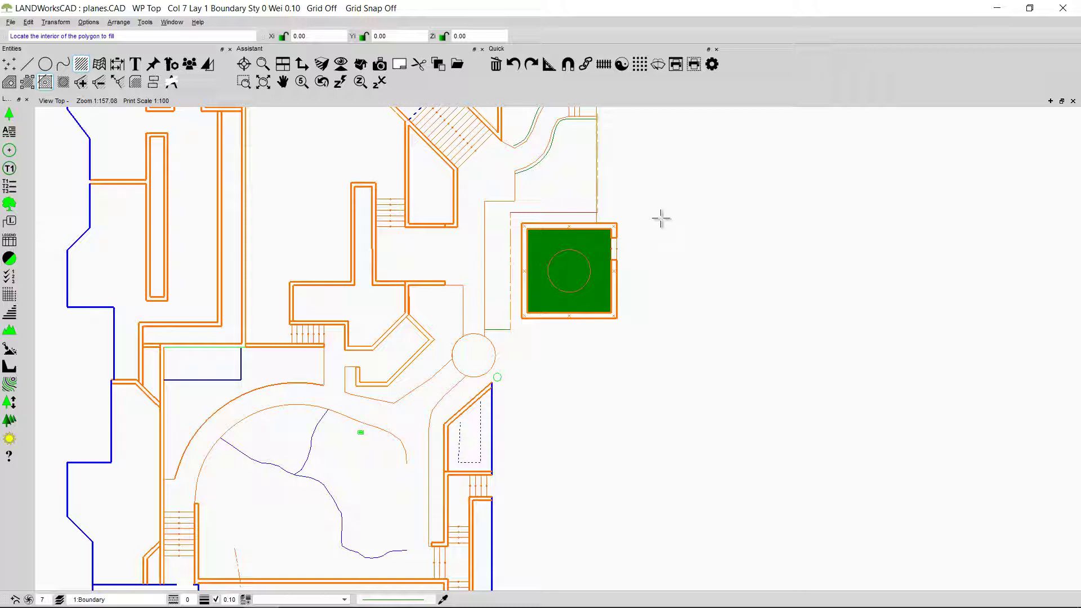
key(Escape)
click(583, 242)
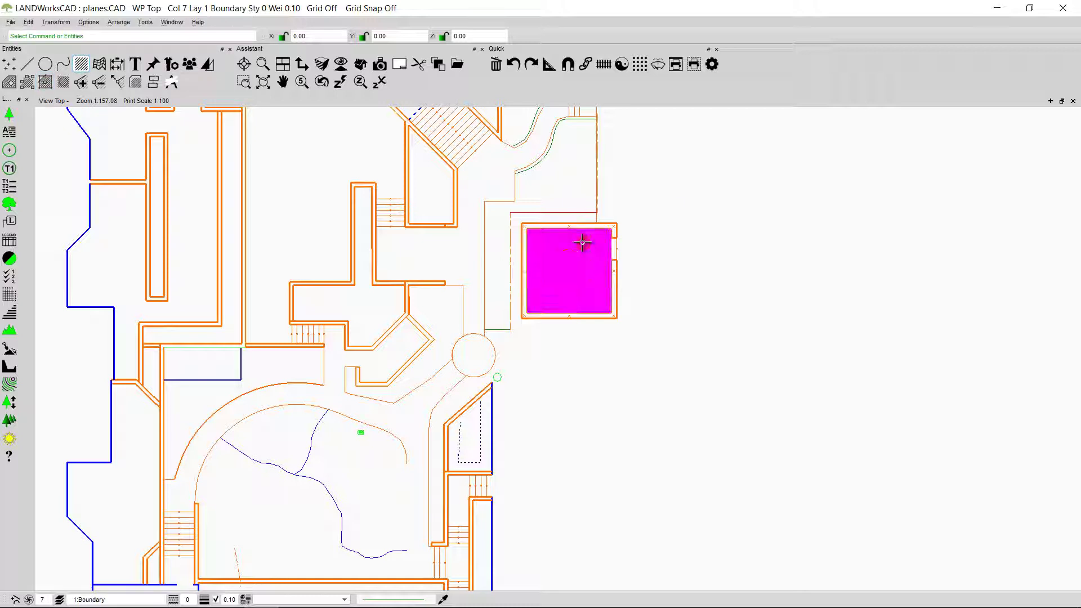
key(Delete)
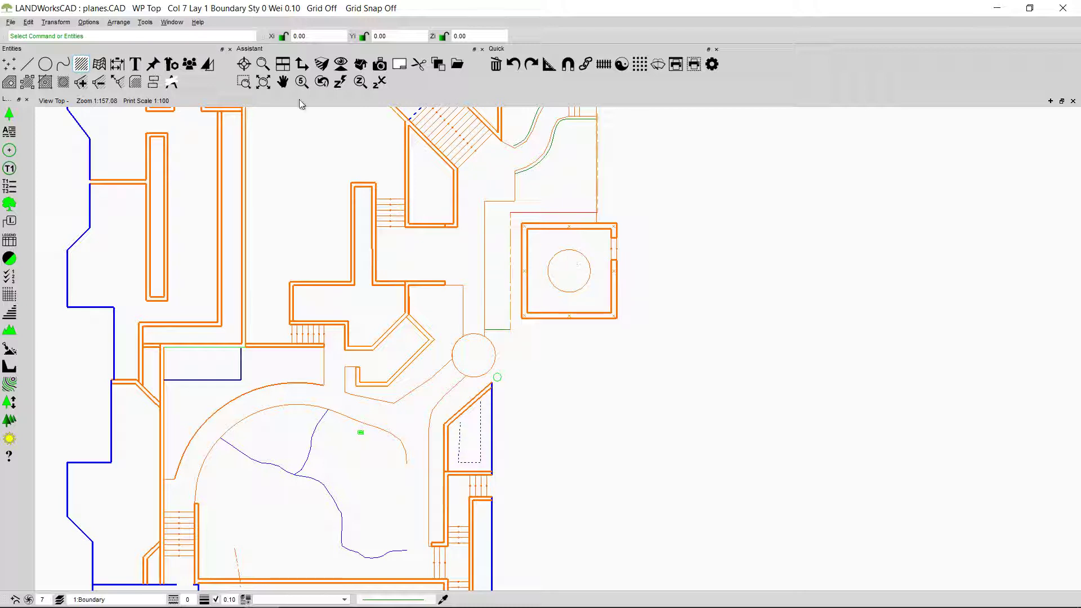
Step: Insert a Plane by Boundary from the square enclosure's inner edges and its central circle, and delete that plane
click(9, 82)
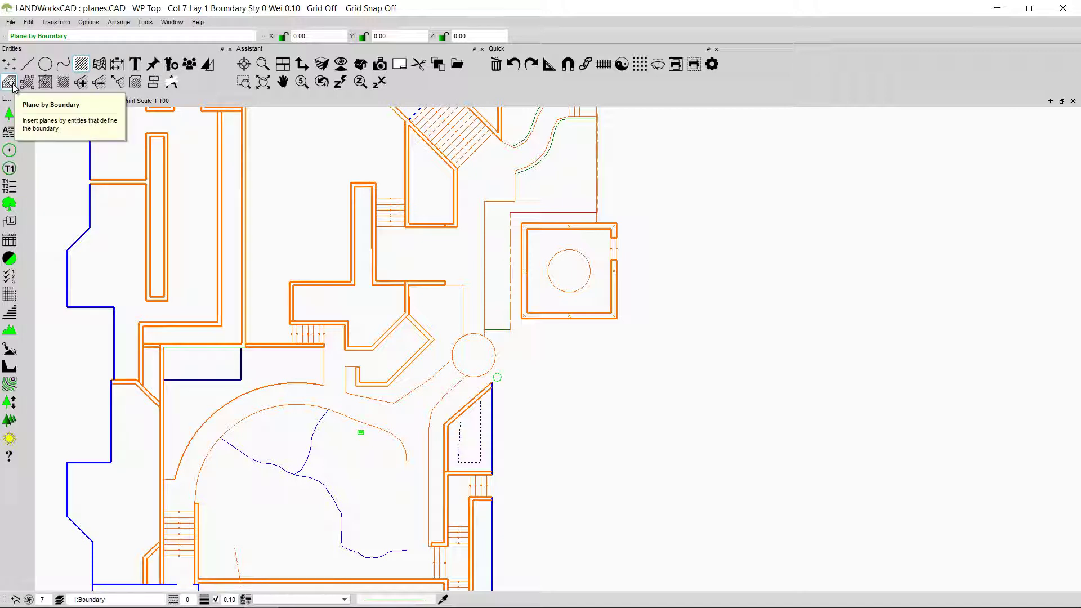
click(9, 83)
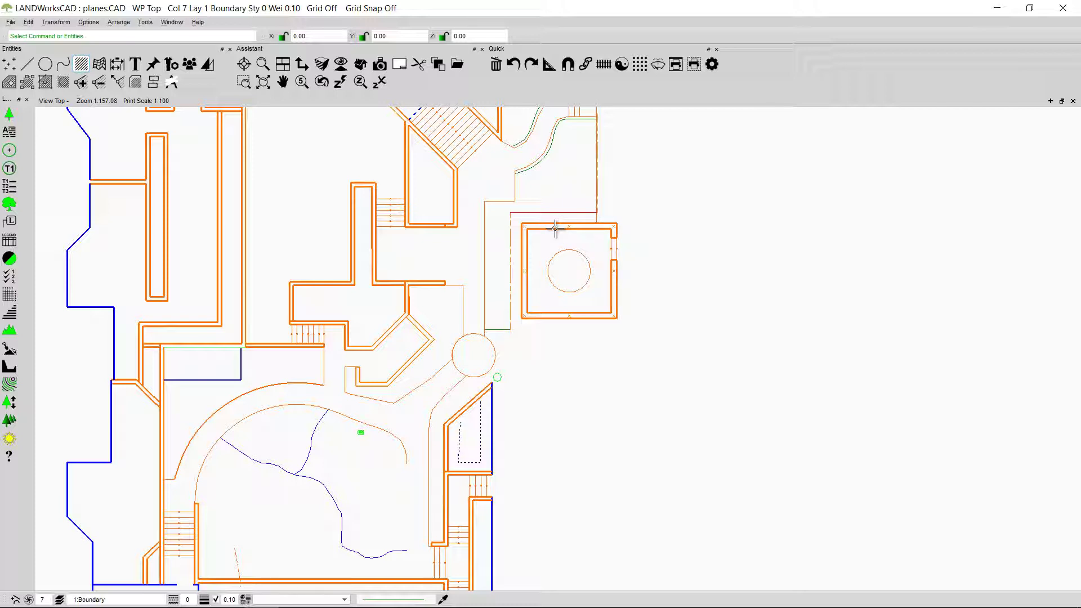
click(555, 228)
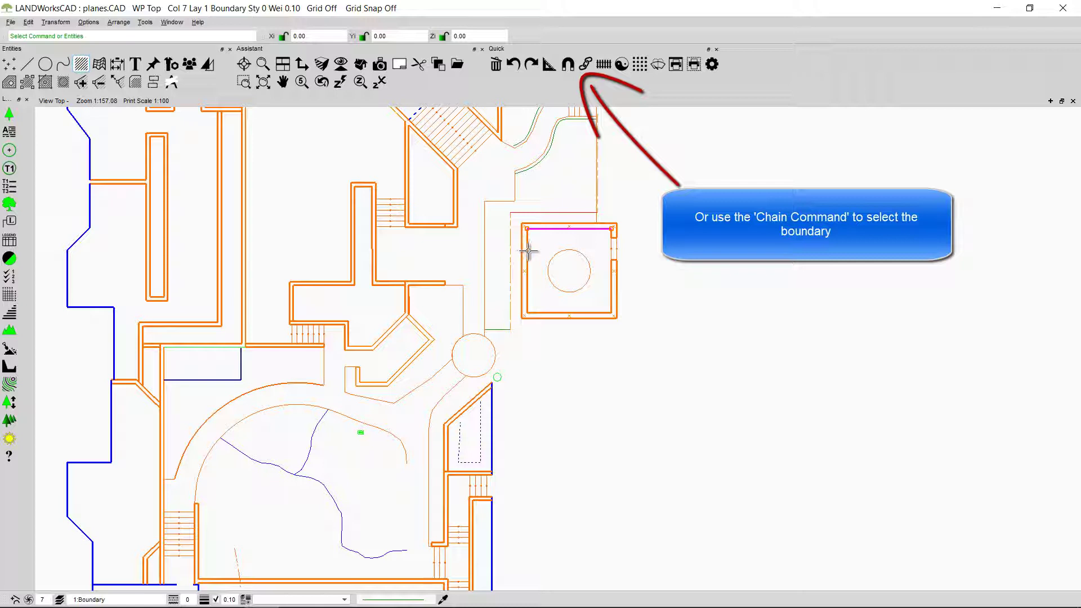
click(528, 251)
click(554, 312)
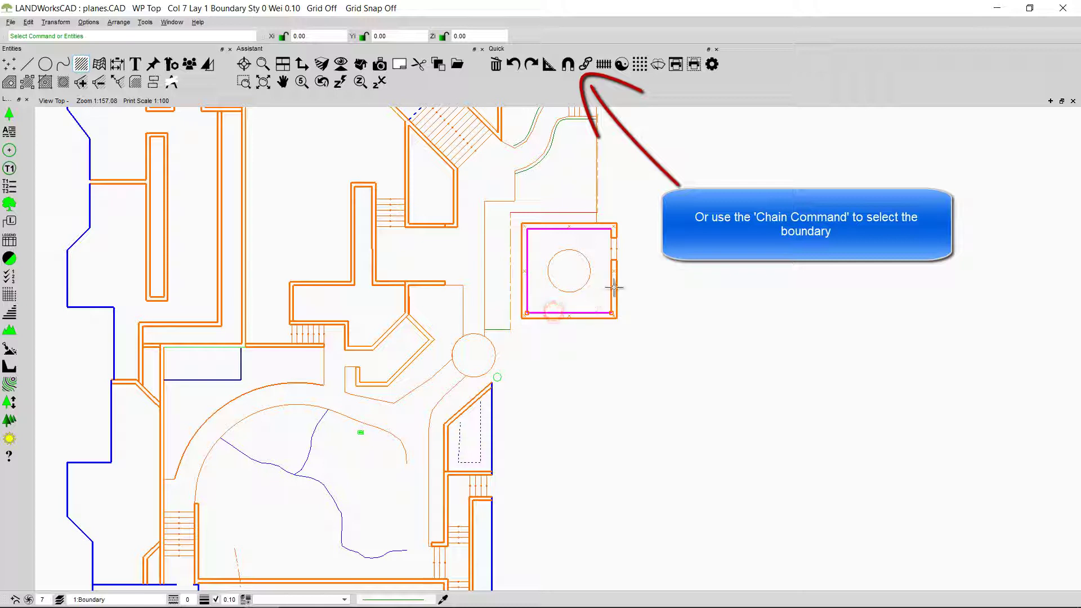
click(614, 288)
click(612, 246)
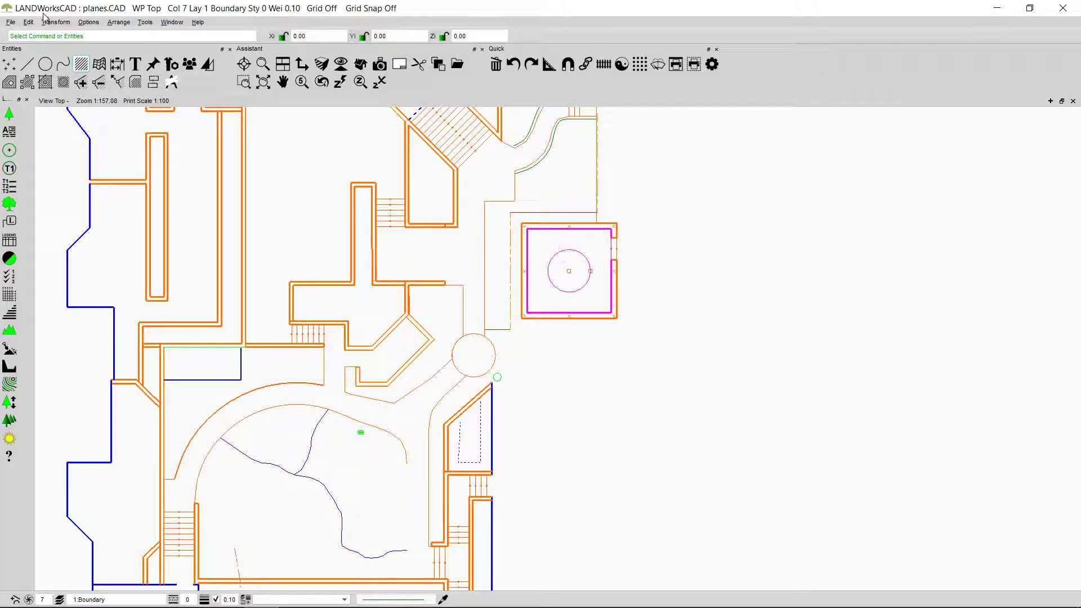
click(9, 82)
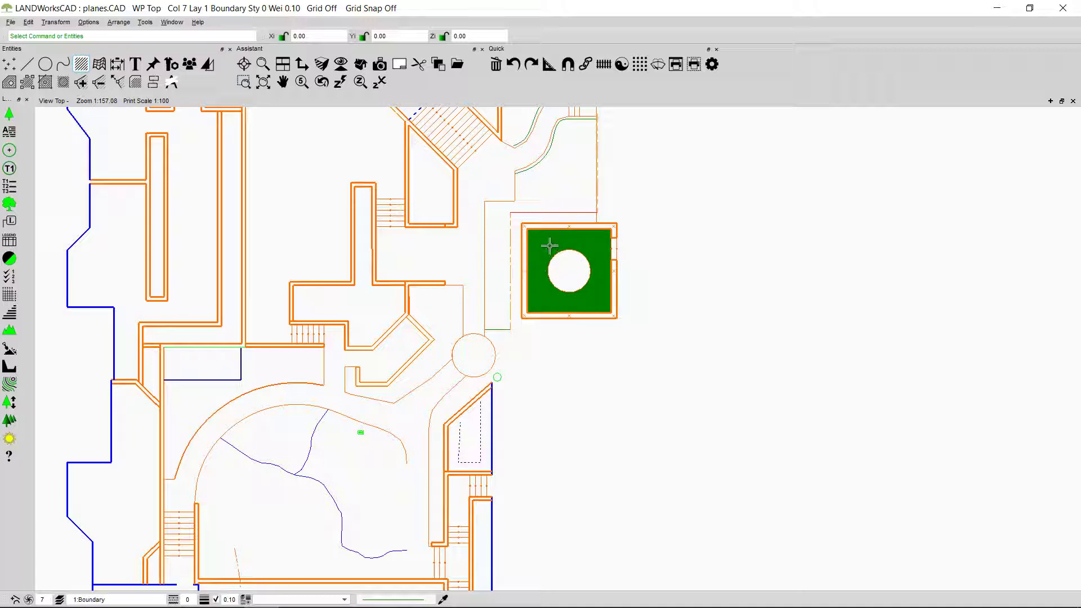
click(600, 246)
key(Delete)
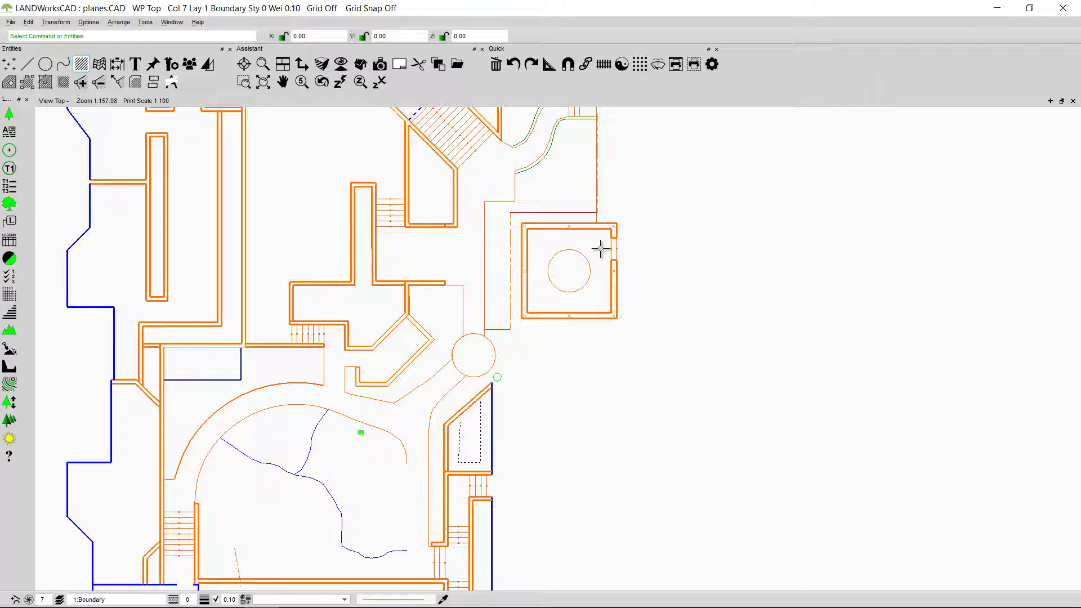
Step: Insert a plane by boundary points through the four inner corners of the square enclosure
click(28, 83)
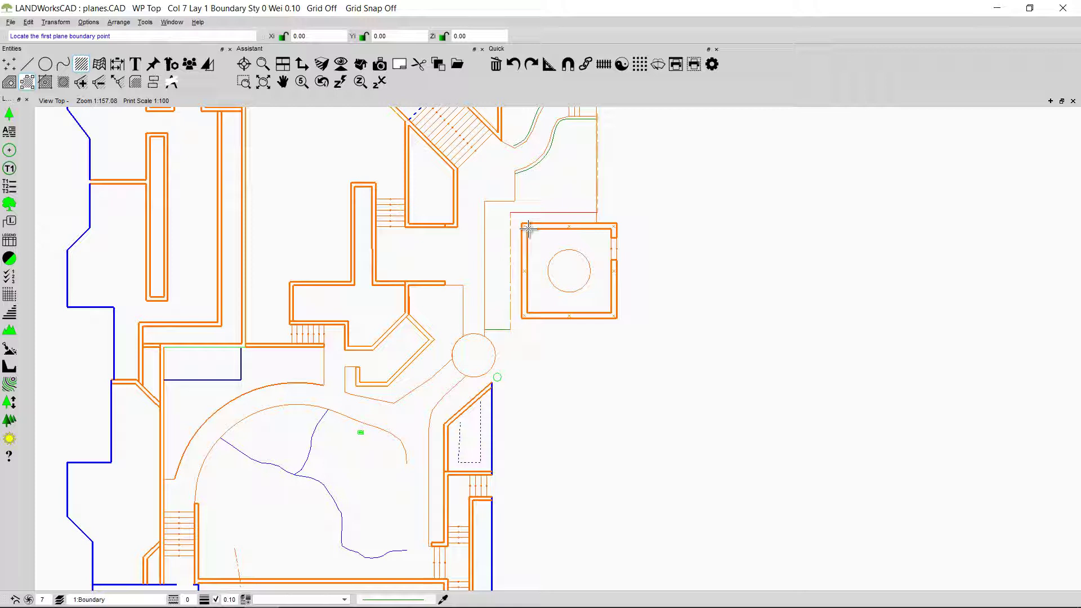
click(528, 228)
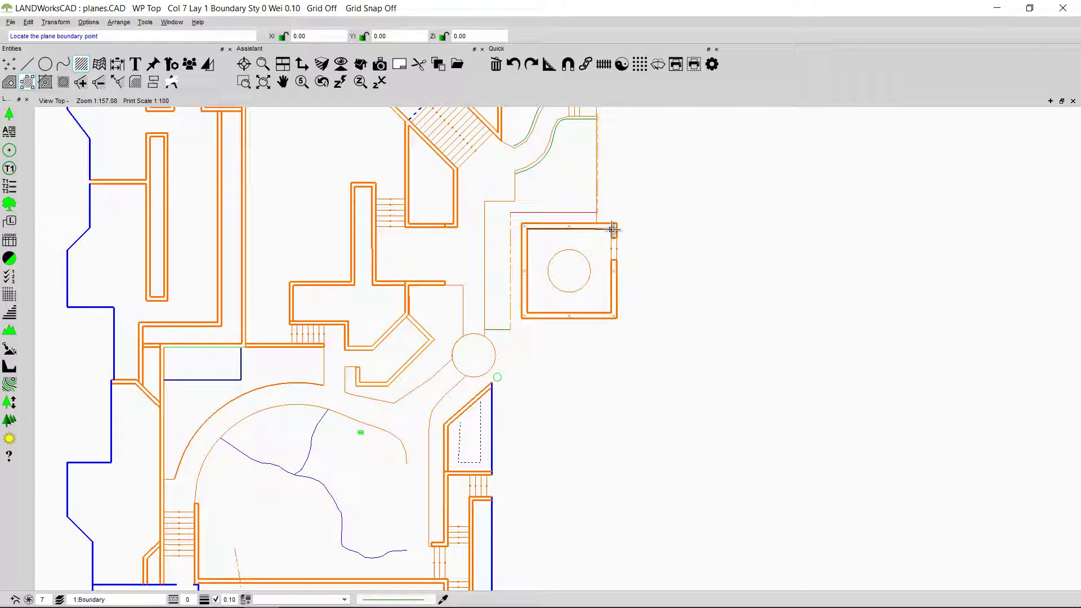
click(612, 229)
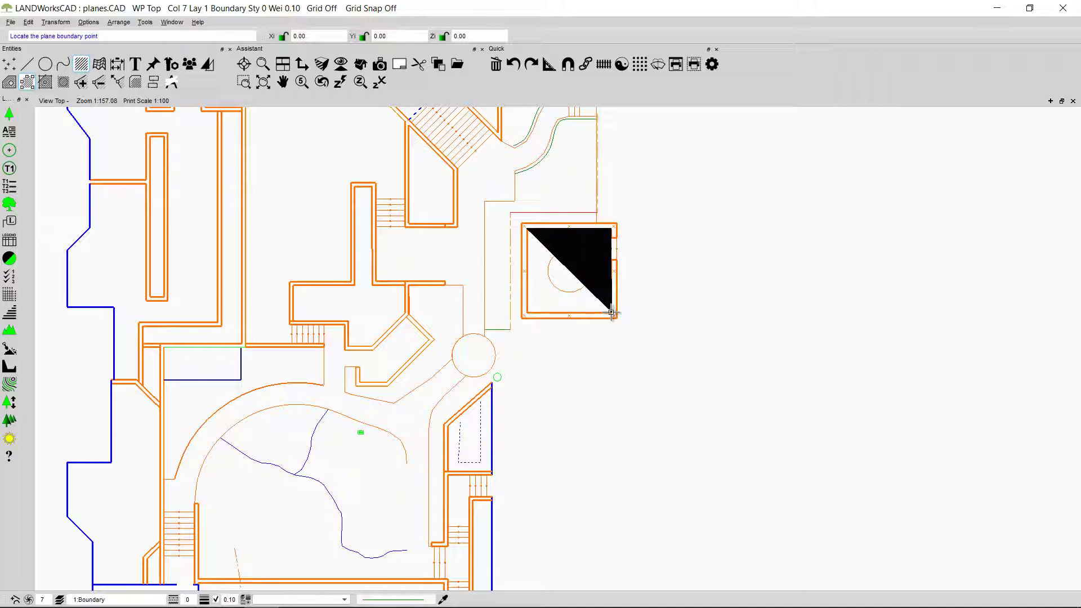
click(612, 312)
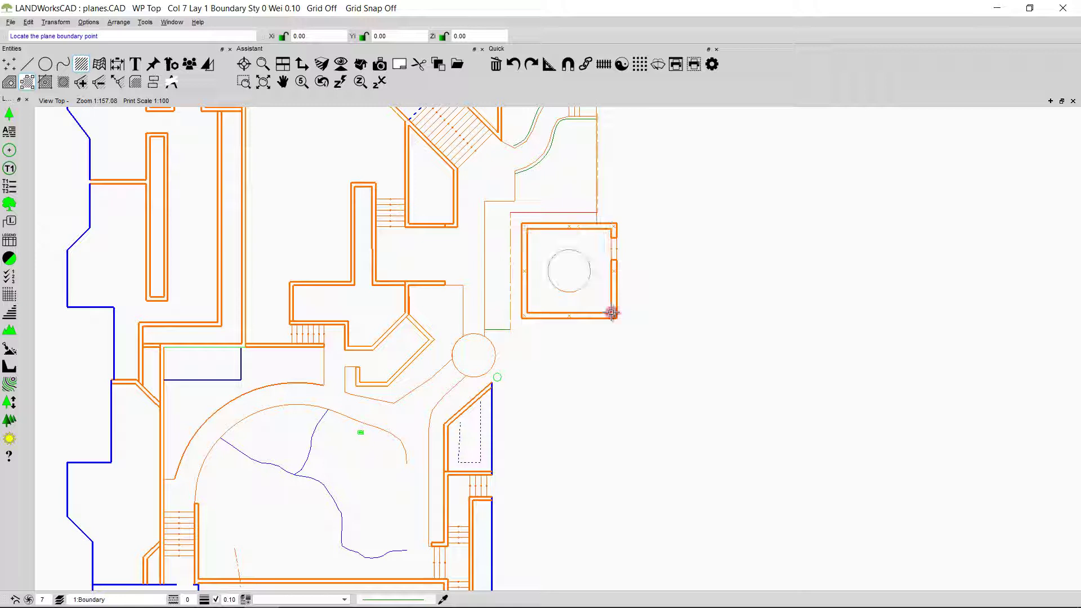
click(528, 312)
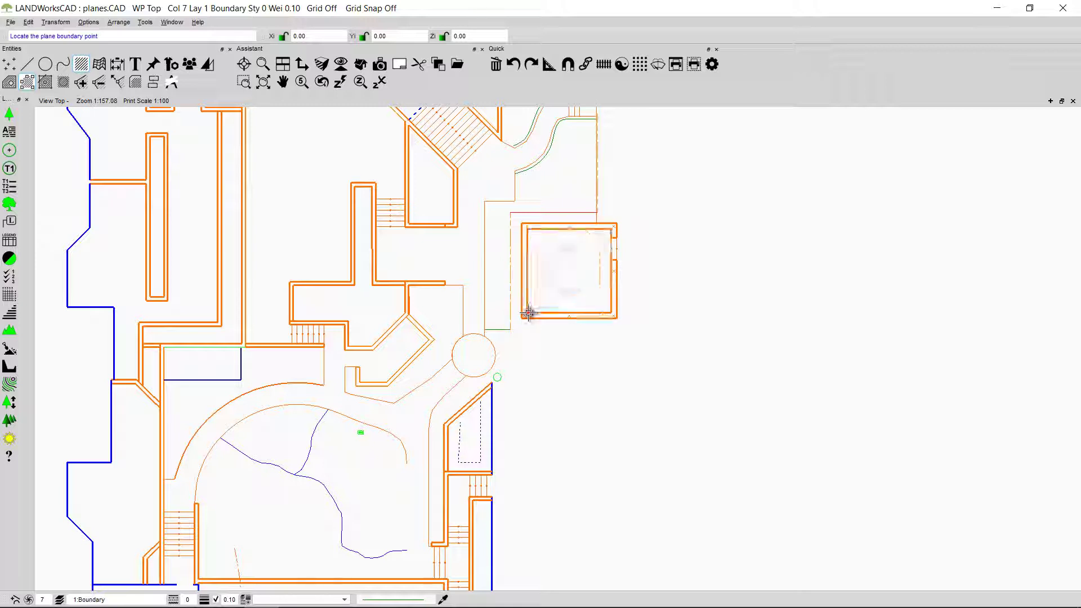
right_click(715, 251)
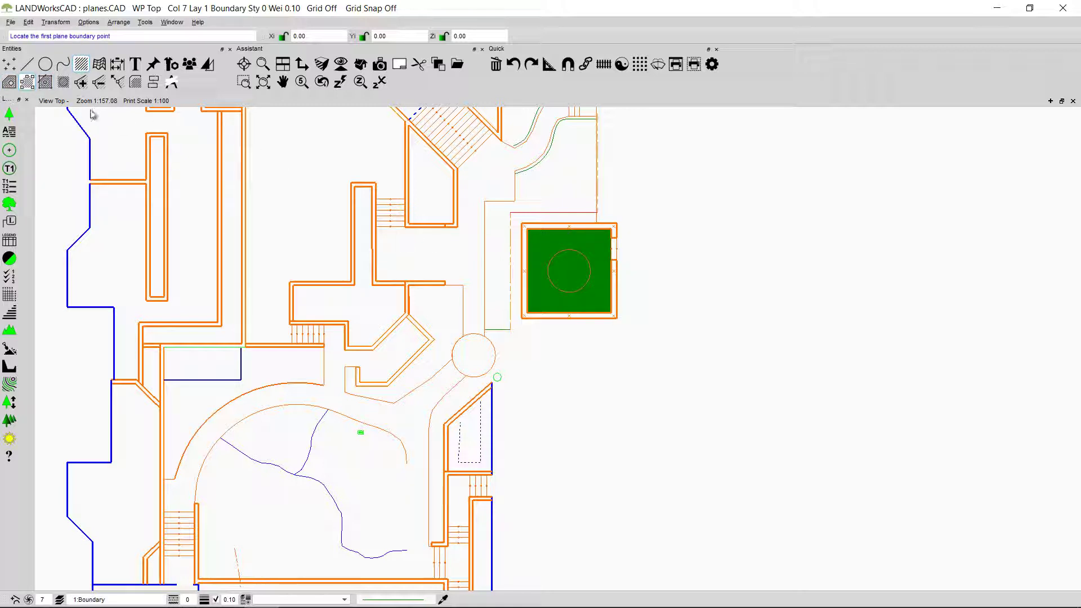
Step: Examine the fill, spacing and hatch angle settings in the options for Plane by Interior
scroll(583, 358, down, 2)
click(31, 68)
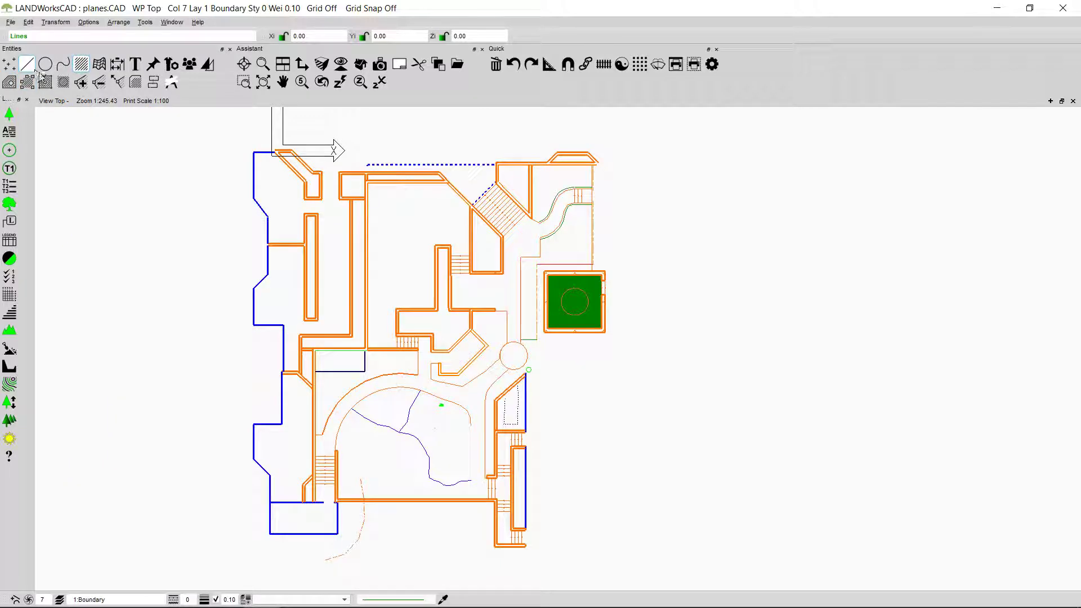
click(44, 84)
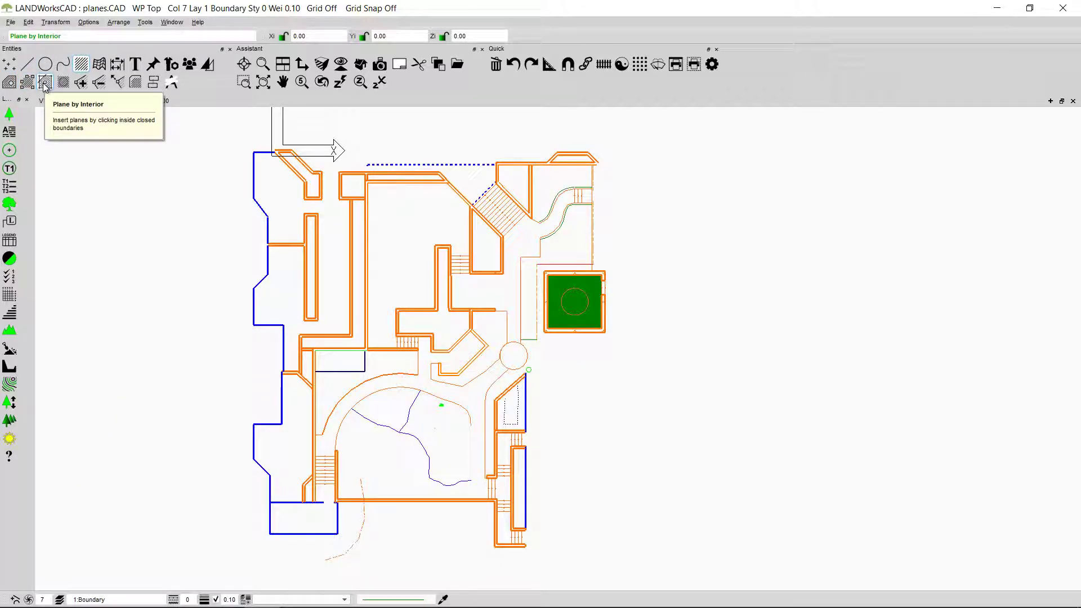
right_click(44, 84)
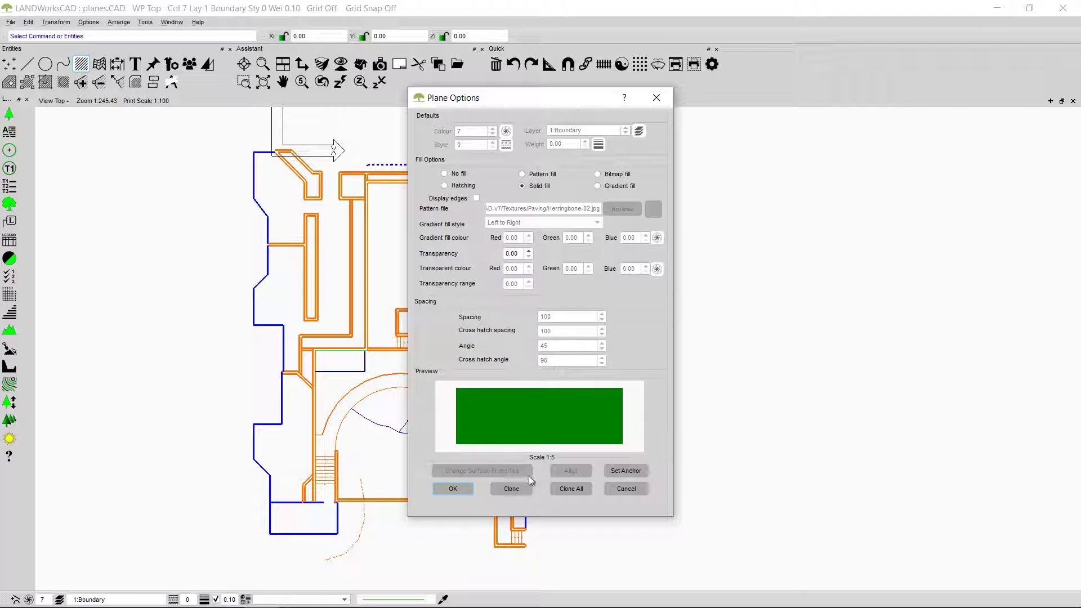
click(456, 487)
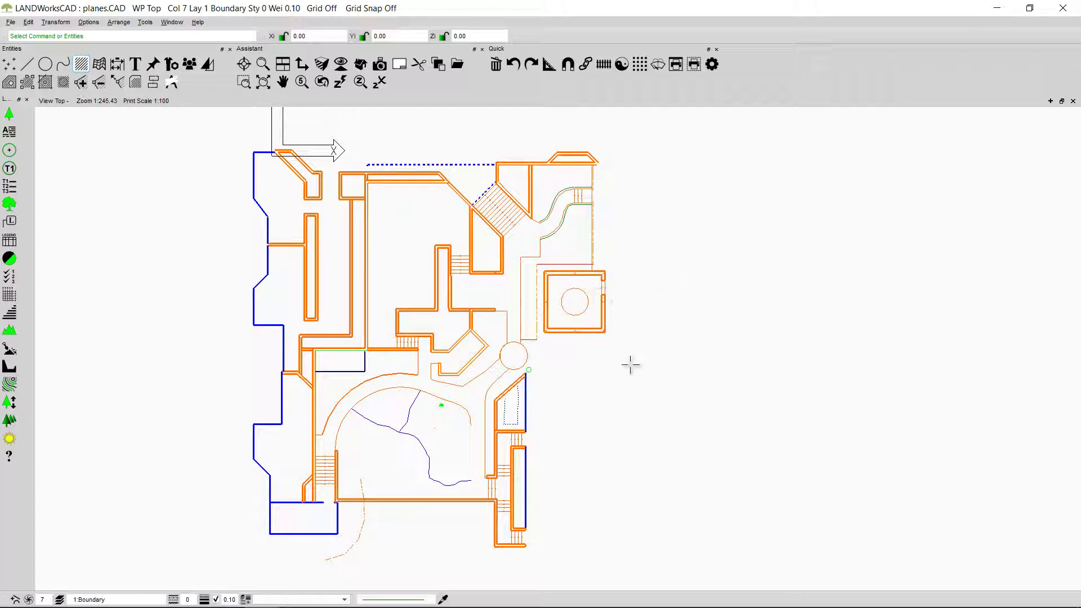
Step: Try to insert a plane by interior in the area between the angled wall and the circle, and dismiss the message
scroll(379, 303, up, 2)
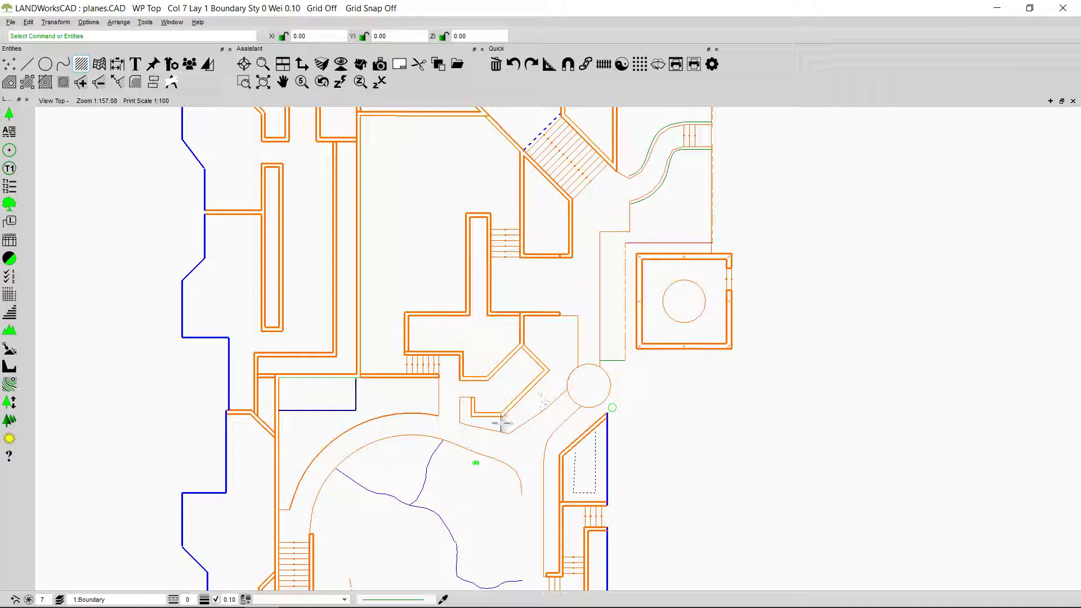
scroll(461, 403, down, 3)
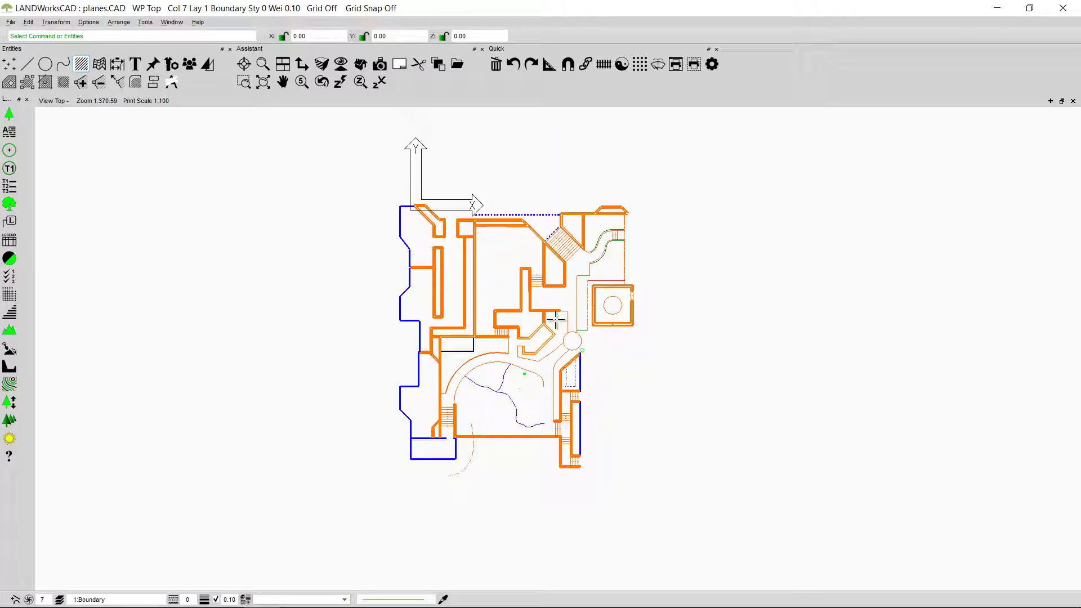
scroll(560, 306, up, 1)
scroll(560, 306, up, 2)
mouse_move(559, 306)
middle_down()
mouse_move(569, 376)
mouse_move(522, 251)
mouse_move(458, 243)
middle_up()
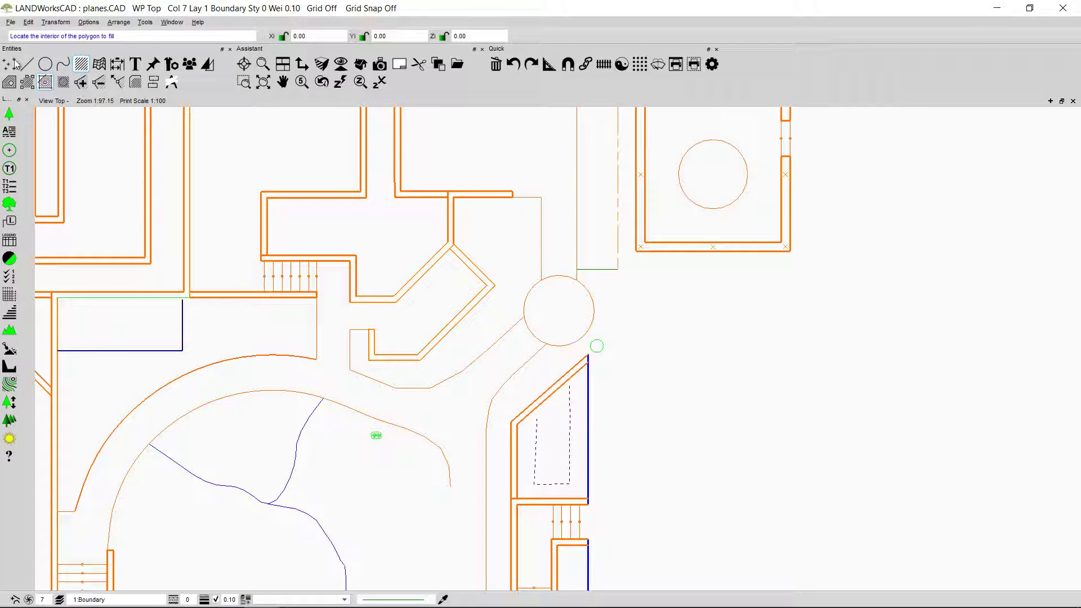
click(46, 83)
click(512, 238)
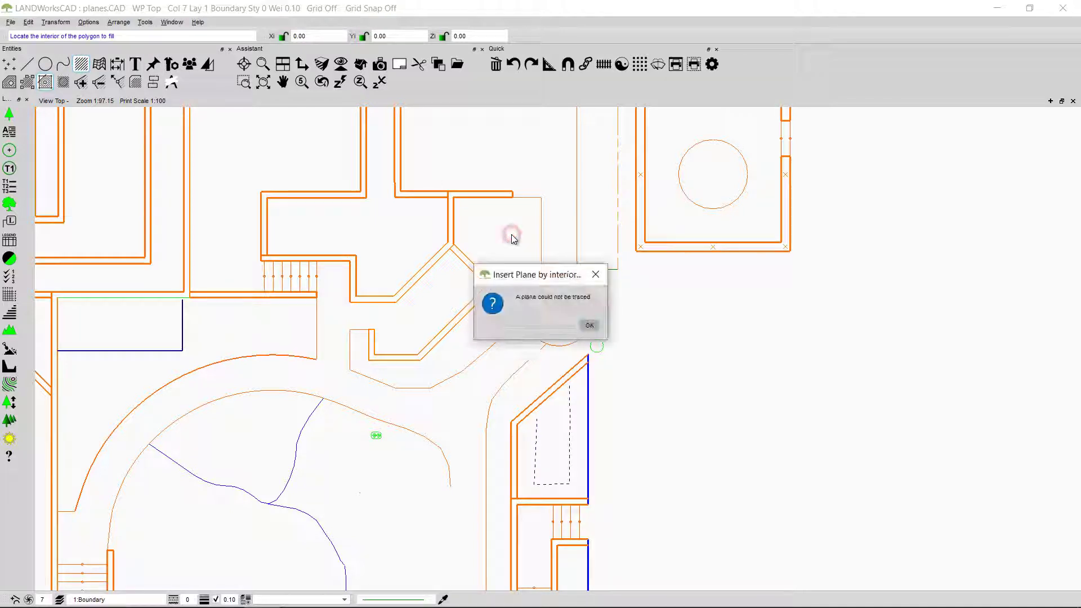
drag(532, 282, 460, 204)
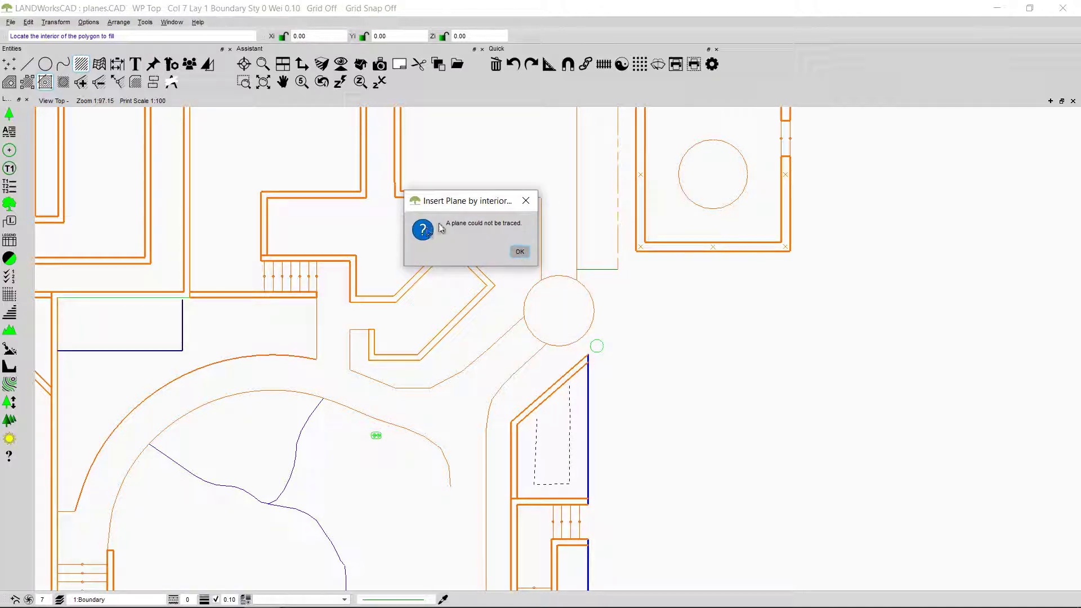
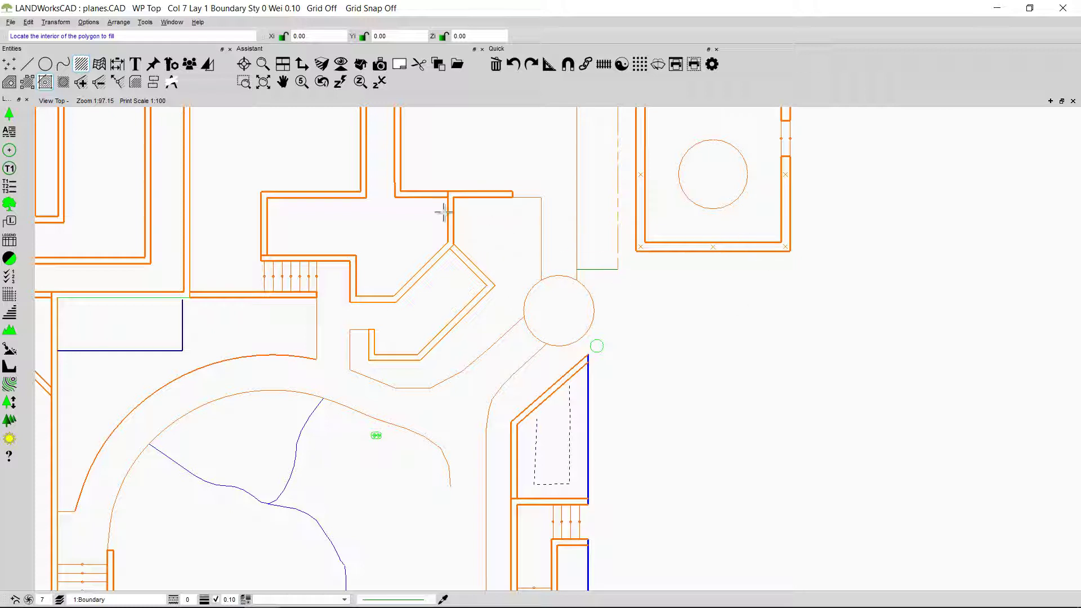
click(559, 227)
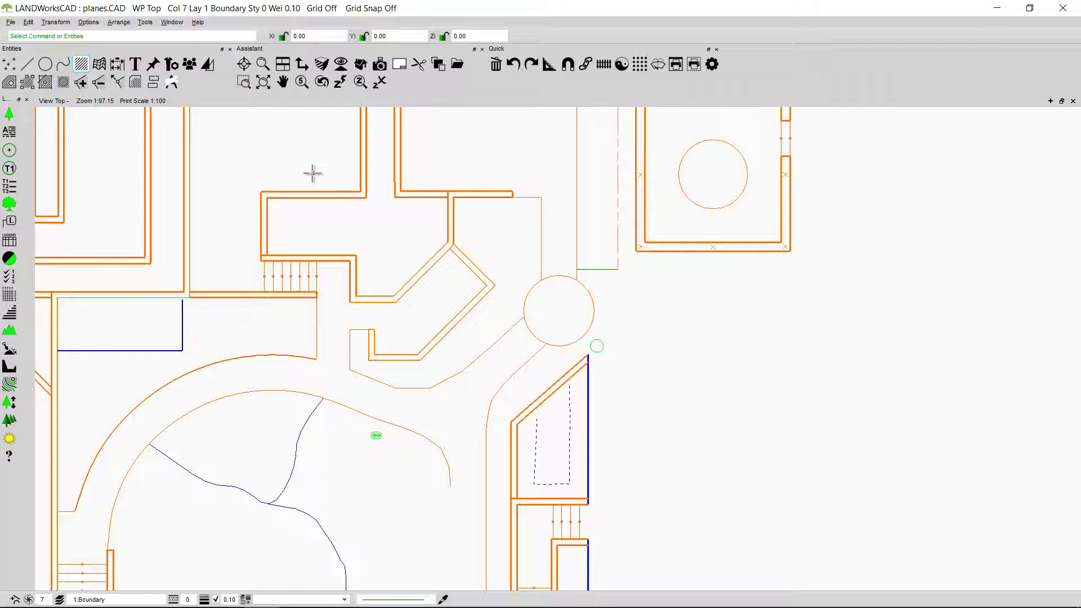
Step: Copy the entities surrounding the untraceable area, using the wall junction at its upper corner as the origin
mouse_move(312, 174)
mouse_down()
mouse_move(553, 297)
mouse_move(656, 374)
mouse_move(661, 403)
mouse_up()
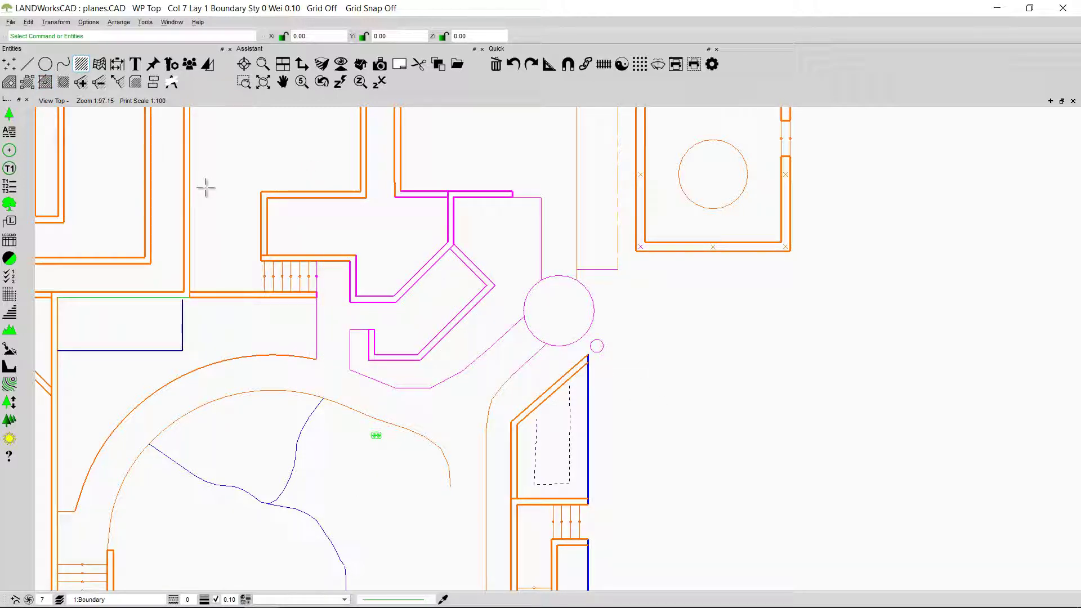
key(ctrl+c)
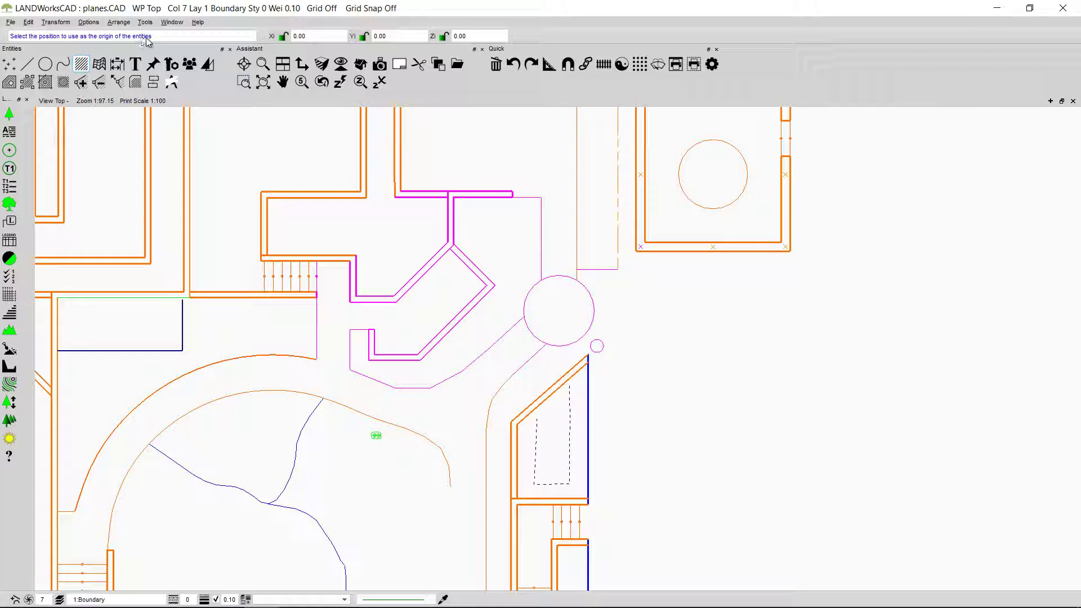
click(455, 197)
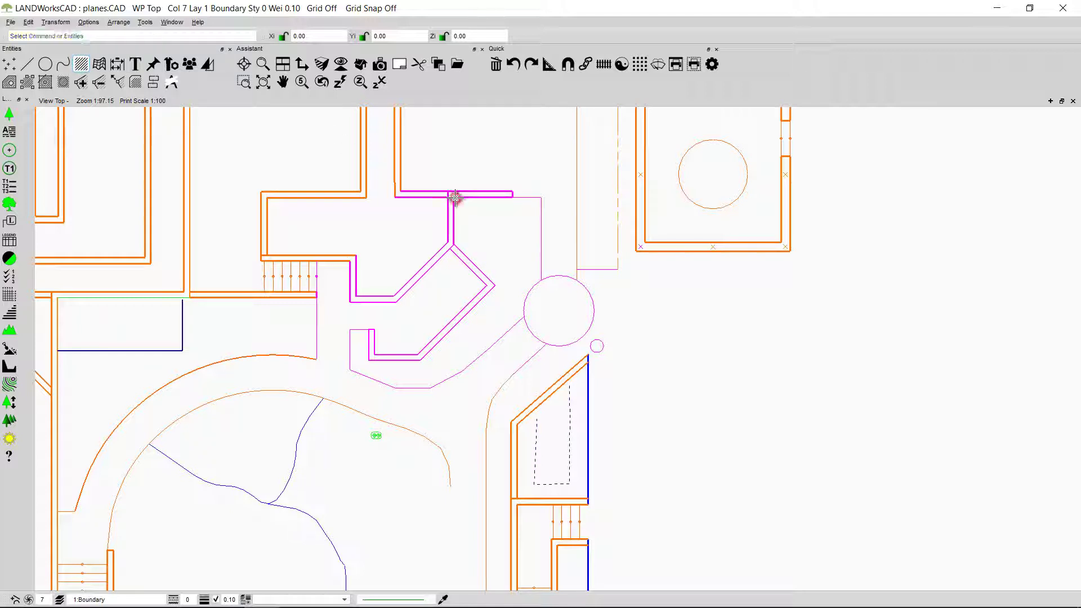
Step: Paste the copied entities into the empty space beside the plan
click(28, 22)
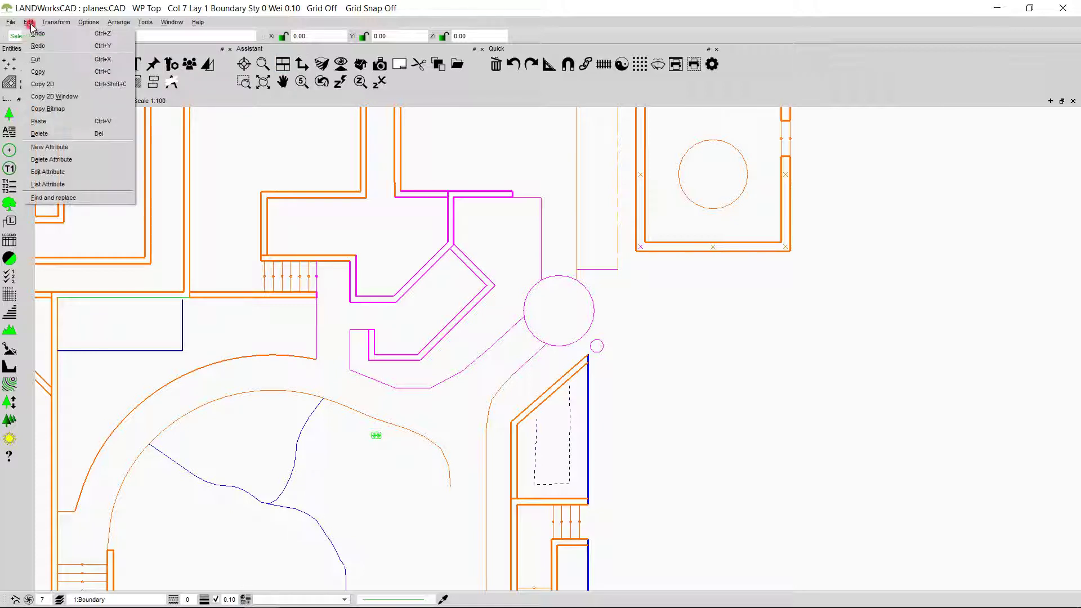
click(54, 121)
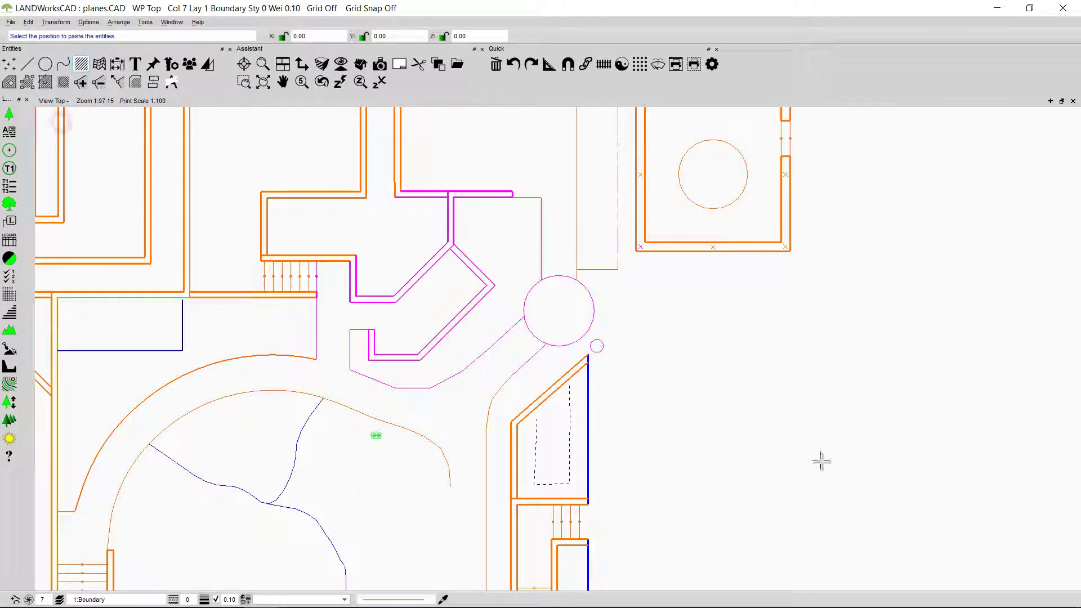
scroll(825, 470, down, 3)
scroll(830, 480, down, 2)
mouse_move(695, 398)
middle_down()
mouse_move(475, 295)
mouse_move(469, 282)
middle_up()
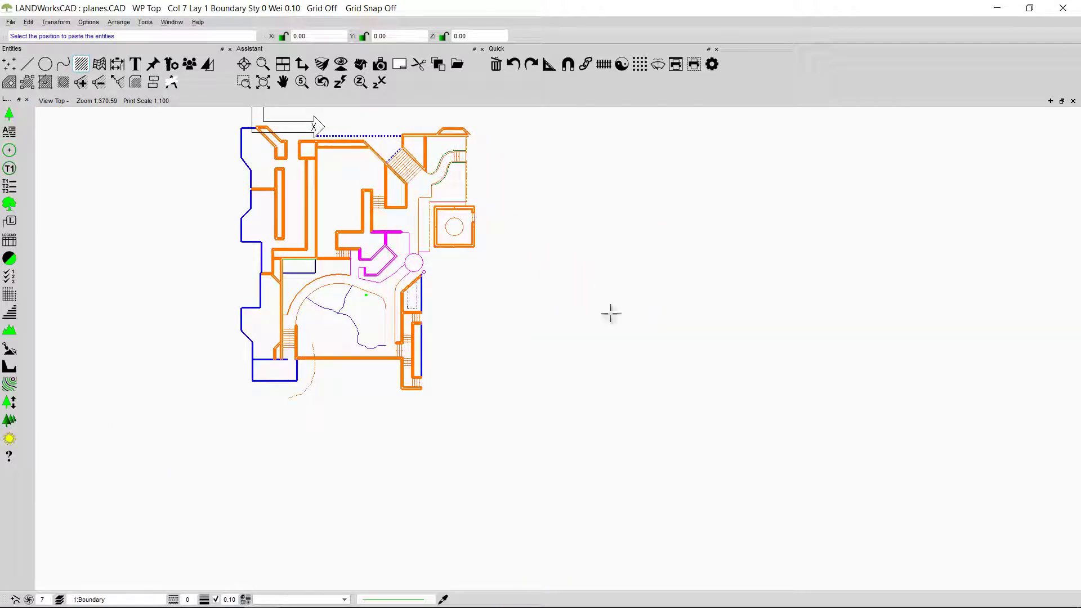
click(645, 303)
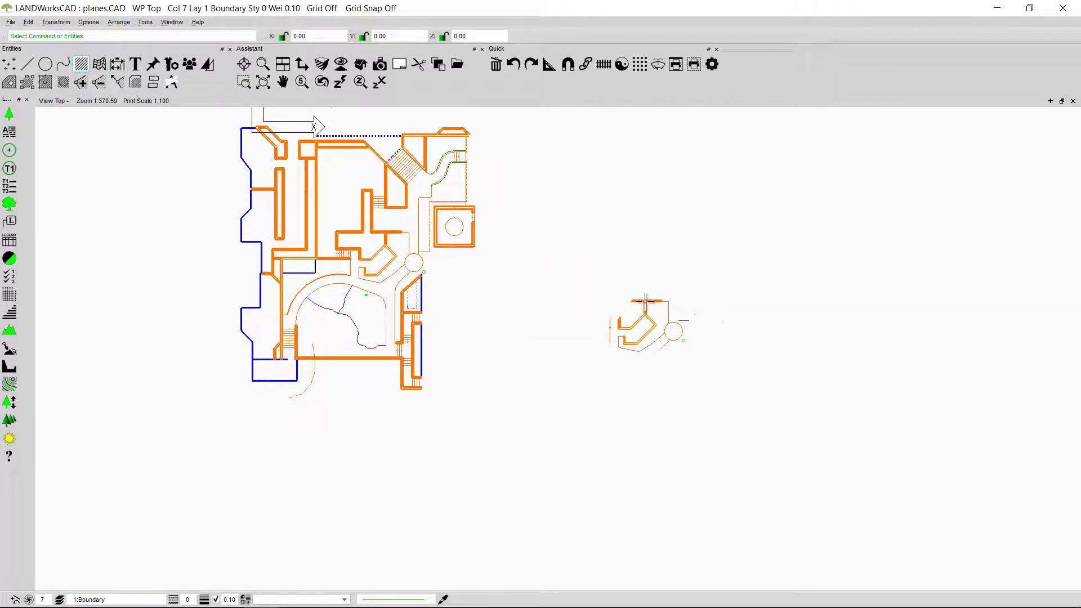
Step: Erase the surplus wall lines, vertical lines and circle segments outside the boundary of the copied area
scroll(645, 302, up, 8)
middle_drag(717, 367, 602, 242)
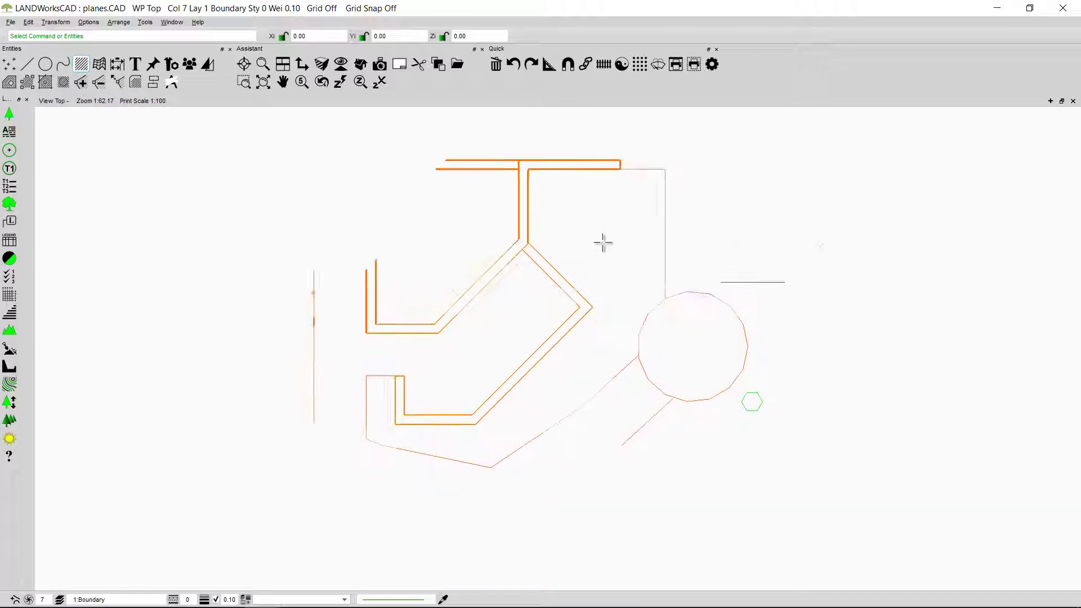
scroll(758, 285, up, 1)
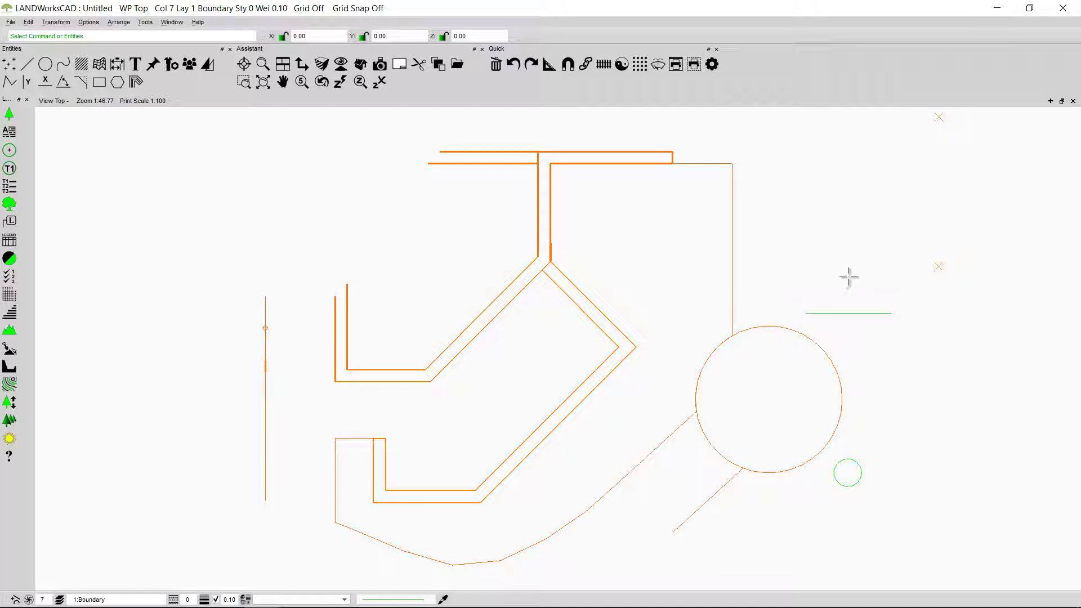
mouse_move(848, 276)
mouse_down()
mouse_move(808, 408)
mouse_move(811, 364)
mouse_move(777, 379)
mouse_move(681, 497)
mouse_move(777, 560)
mouse_move(532, 204)
mouse_move(490, 273)
mouse_move(485, 355)
mouse_move(389, 389)
mouse_up()
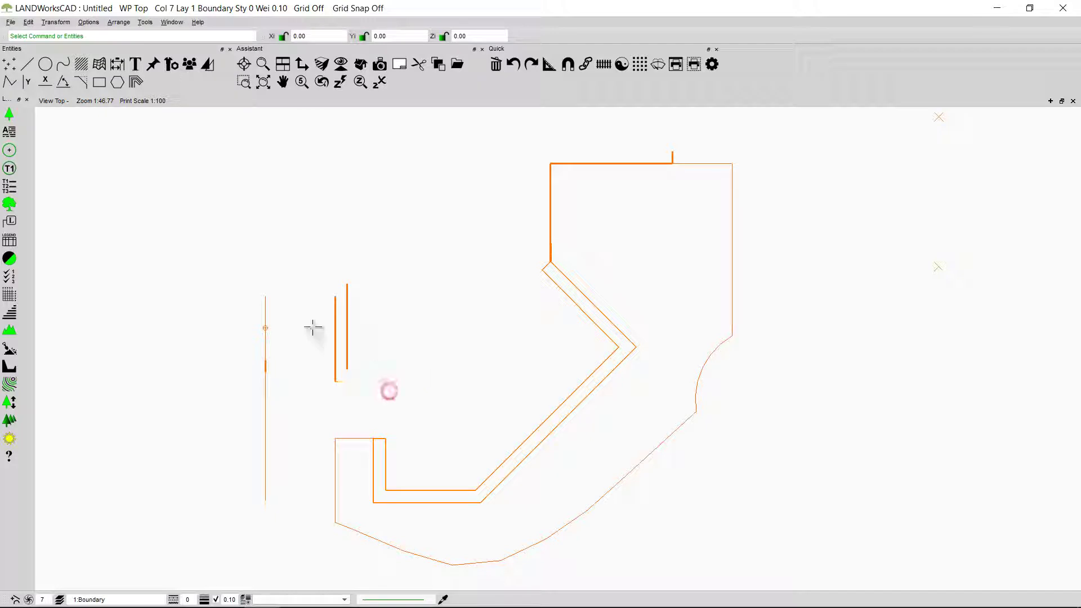
mouse_move(313, 328)
mouse_down()
mouse_move(386, 309)
mouse_move(306, 347)
mouse_move(316, 357)
mouse_up()
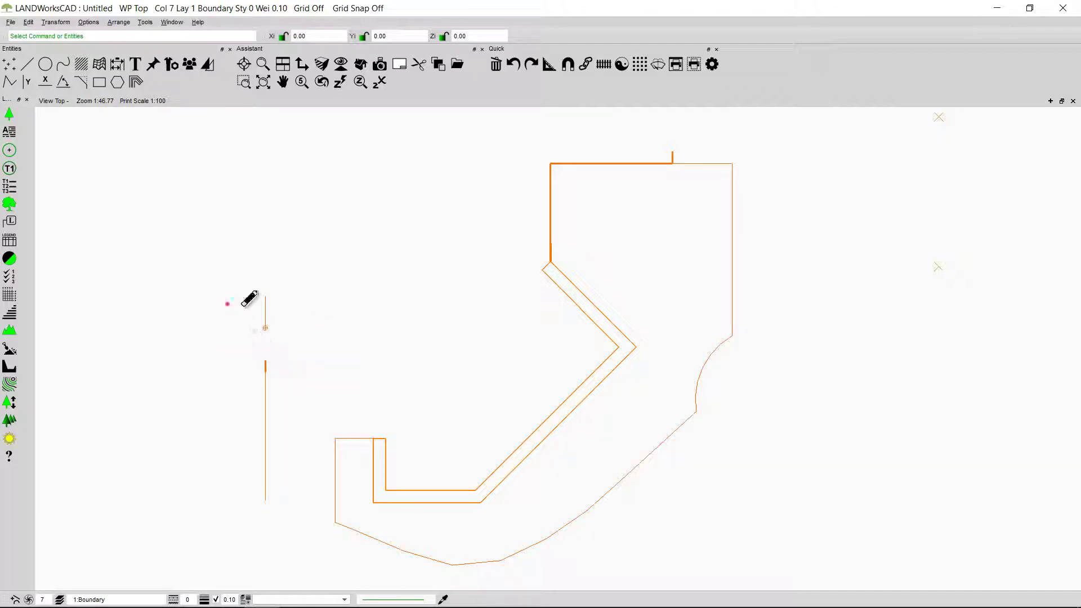
drag(250, 299, 284, 319)
drag(229, 394, 304, 394)
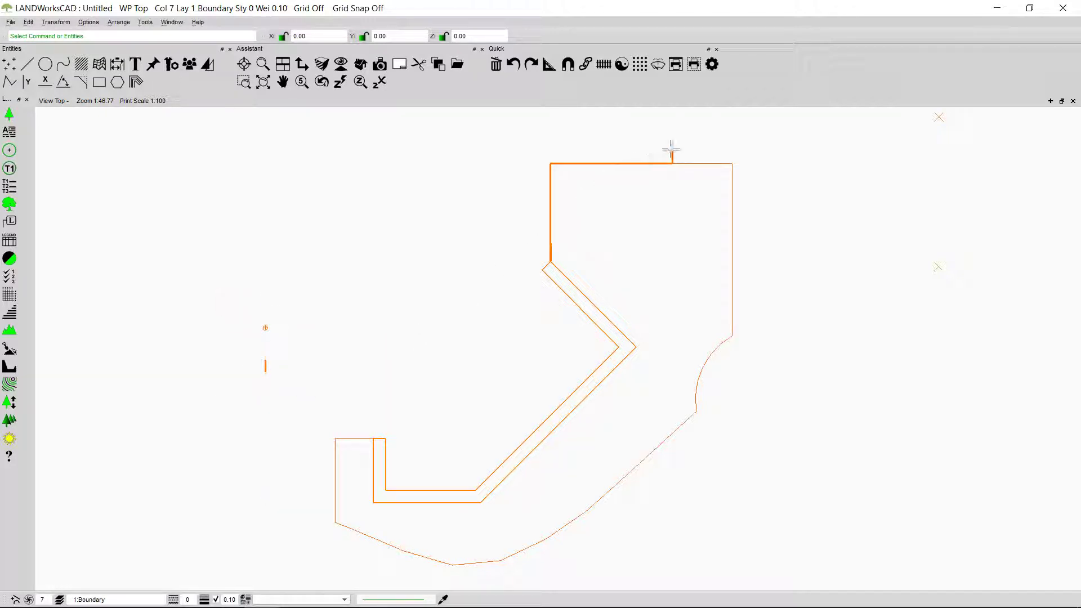
Step: Erase the stub above the upper wall edge and the inner parallel lines of the angled wall
click(671, 157)
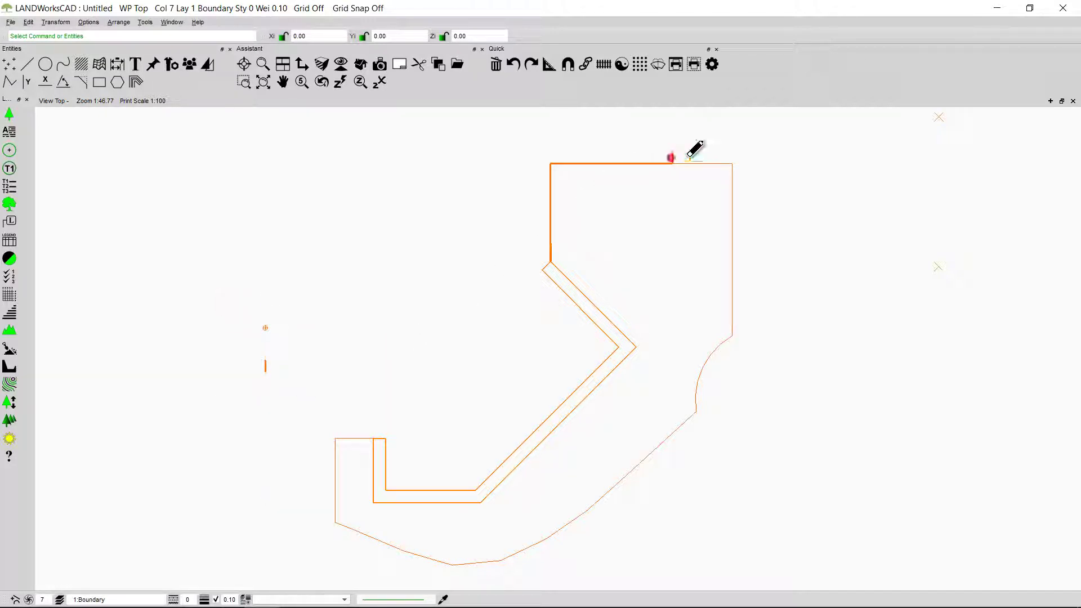
click(560, 409)
click(589, 309)
click(459, 497)
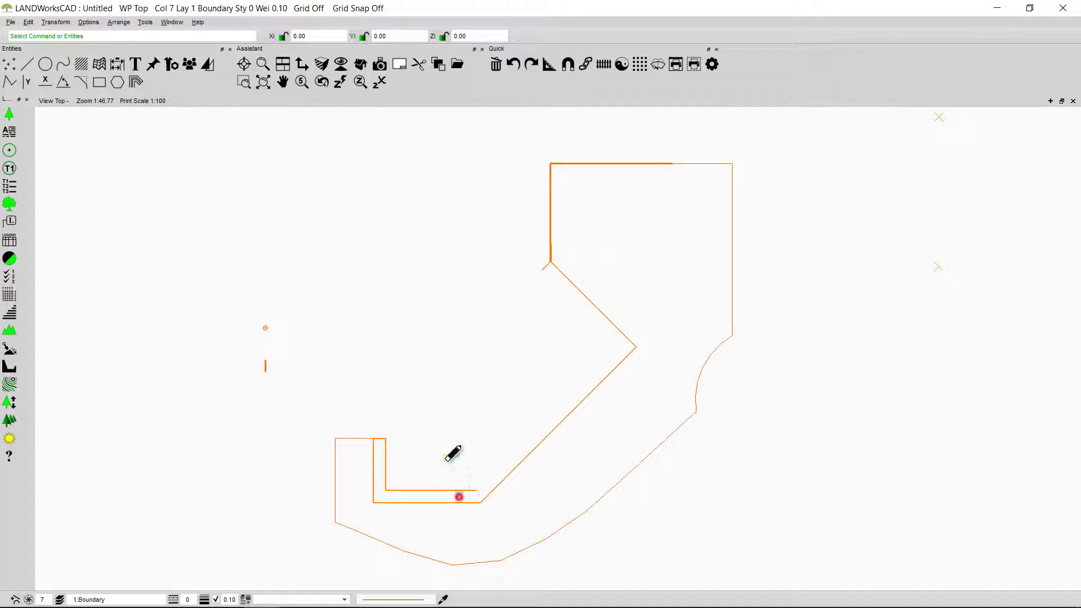
click(383, 440)
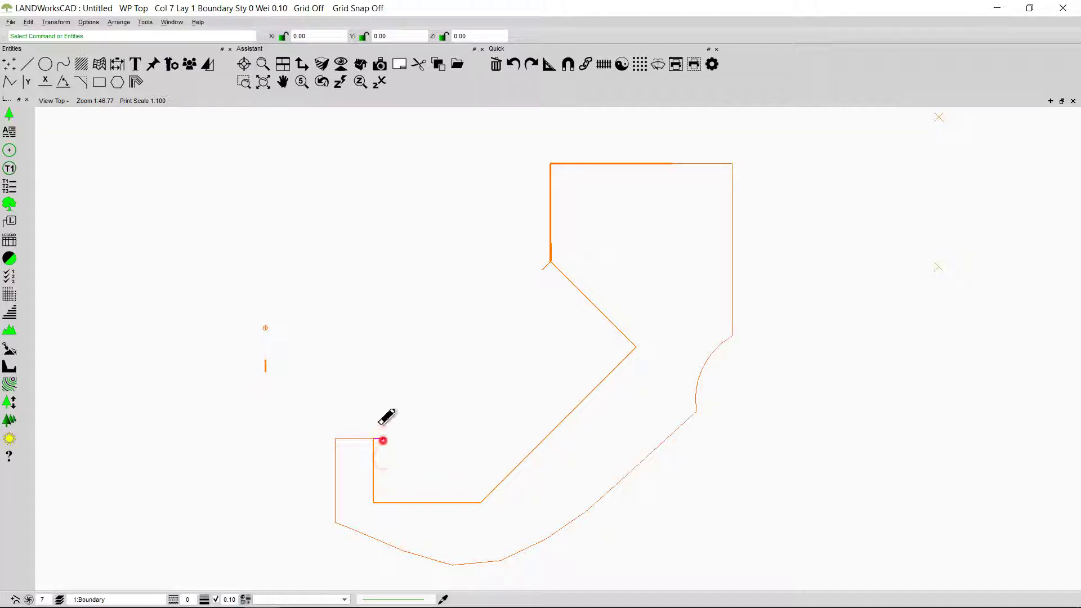
Step: Delete the leftover symbol, short line, stub and stray points so that only the area's outline remains
drag(201, 278, 307, 387)
key(Delete)
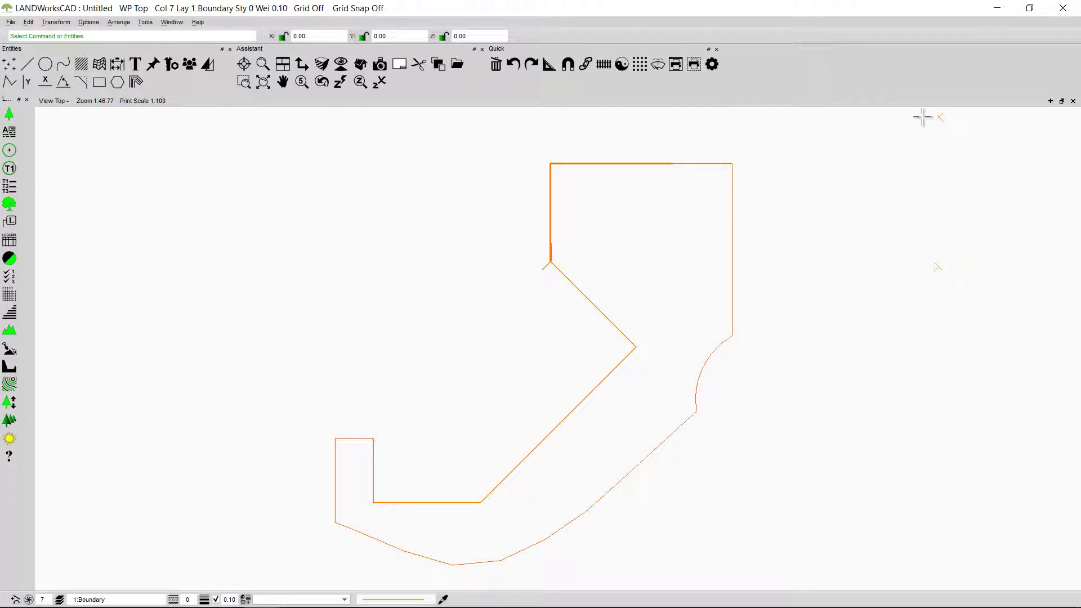
scroll(937, 176, down, 1)
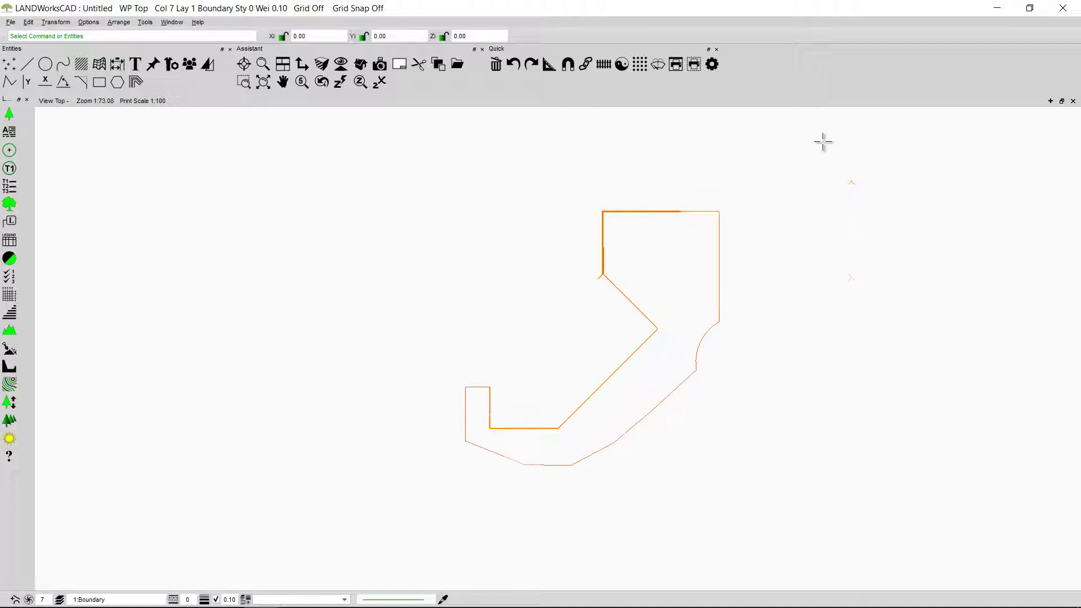
drag(823, 142, 890, 299)
click(890, 298)
scroll(743, 344, up, 1)
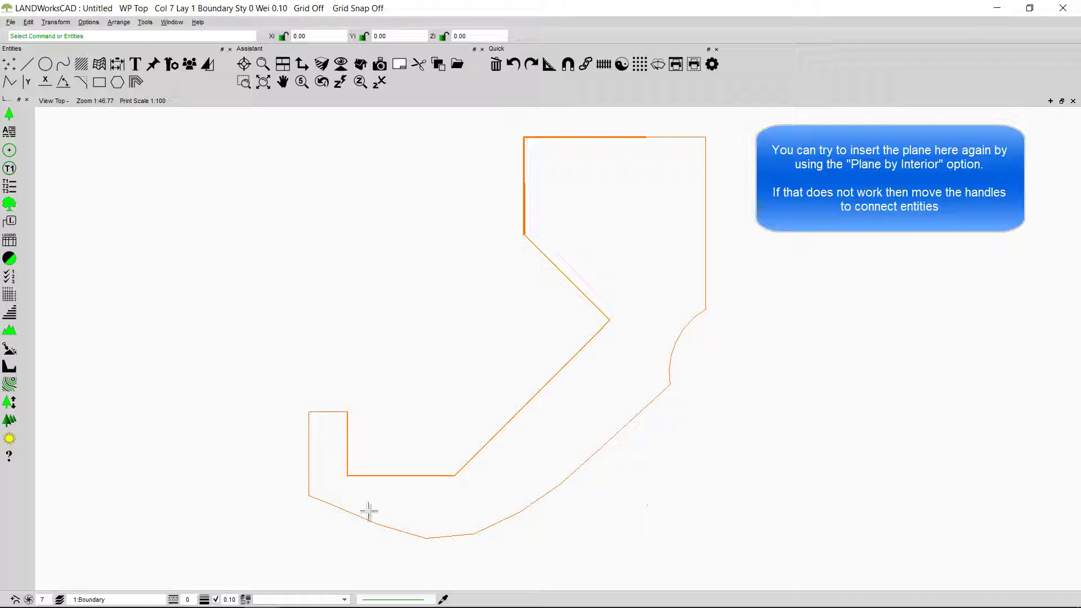
Step: Snap the end handles of the outline's thick upper edge and its adjoining vertical wall edge to the neighbouring endpoints
click(566, 137)
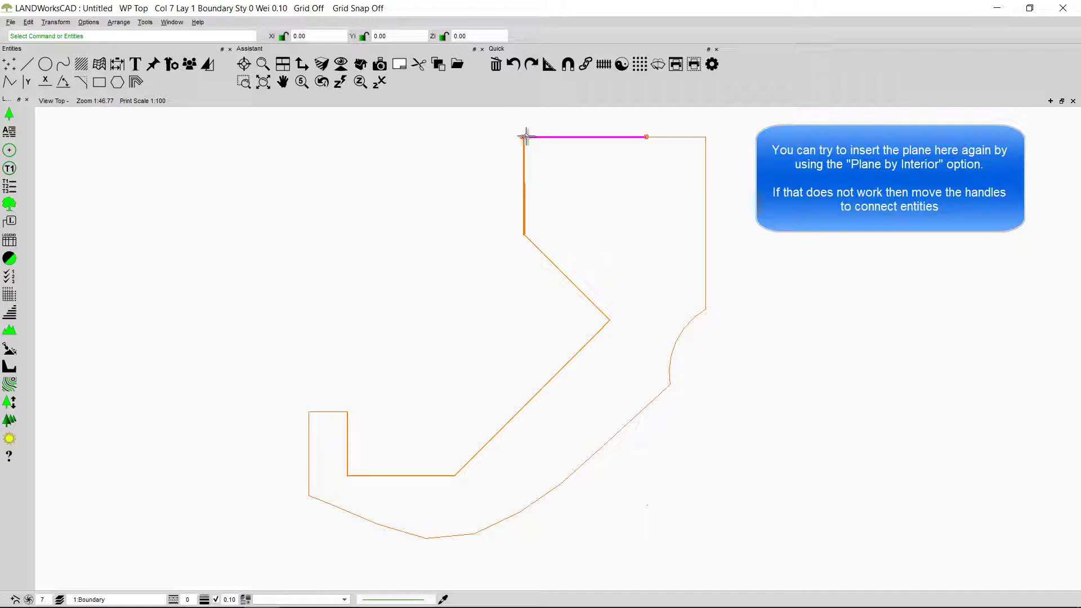
mouse_move(526, 137)
mouse_down()
mouse_move(526, 121)
mouse_move(524, 141)
mouse_up()
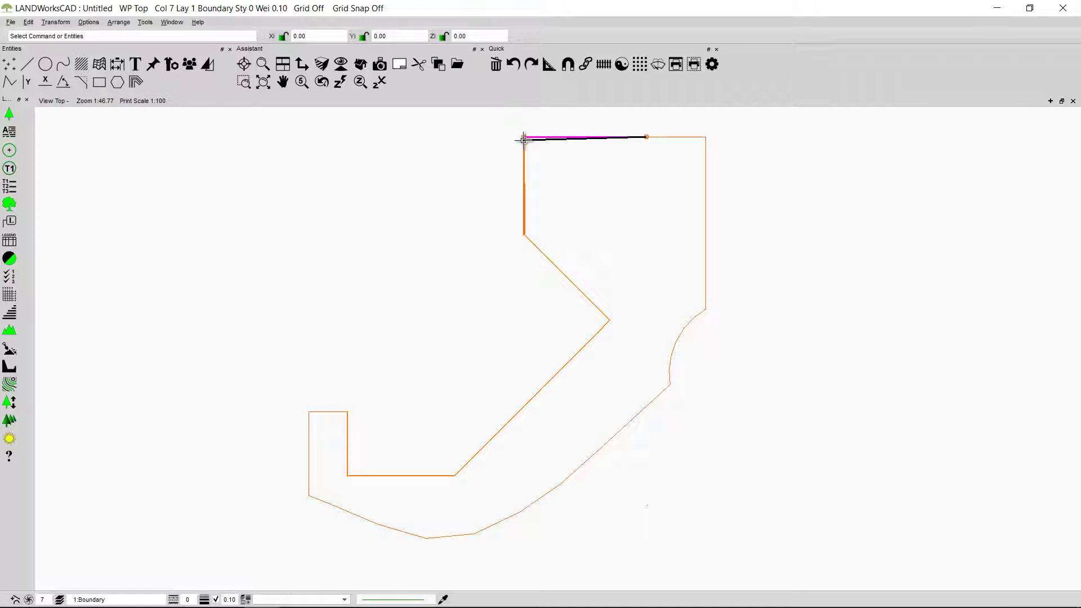
drag(524, 140, 524, 139)
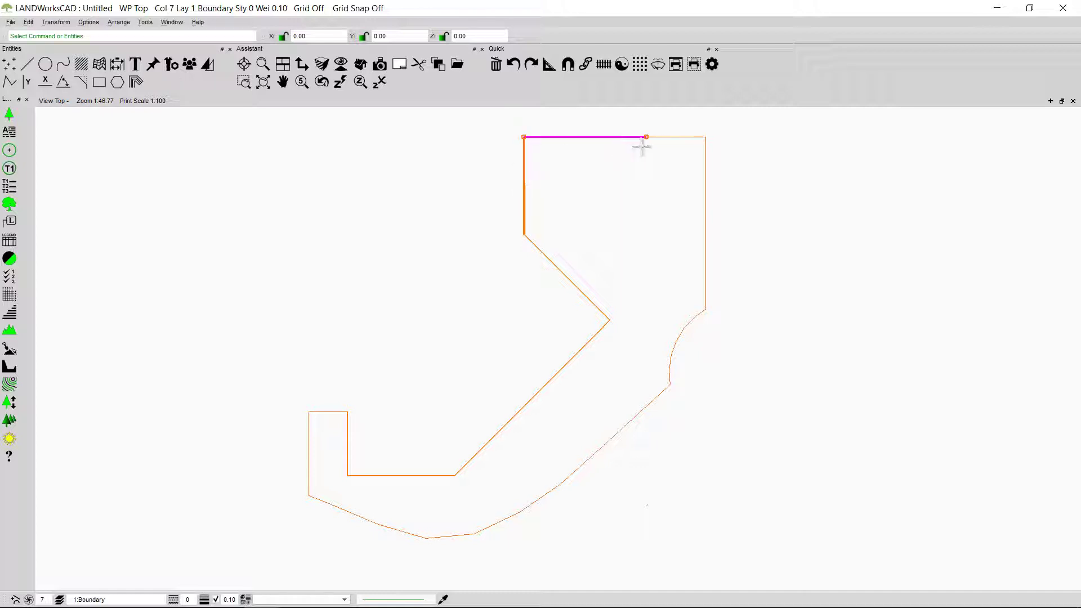
drag(647, 137, 651, 137)
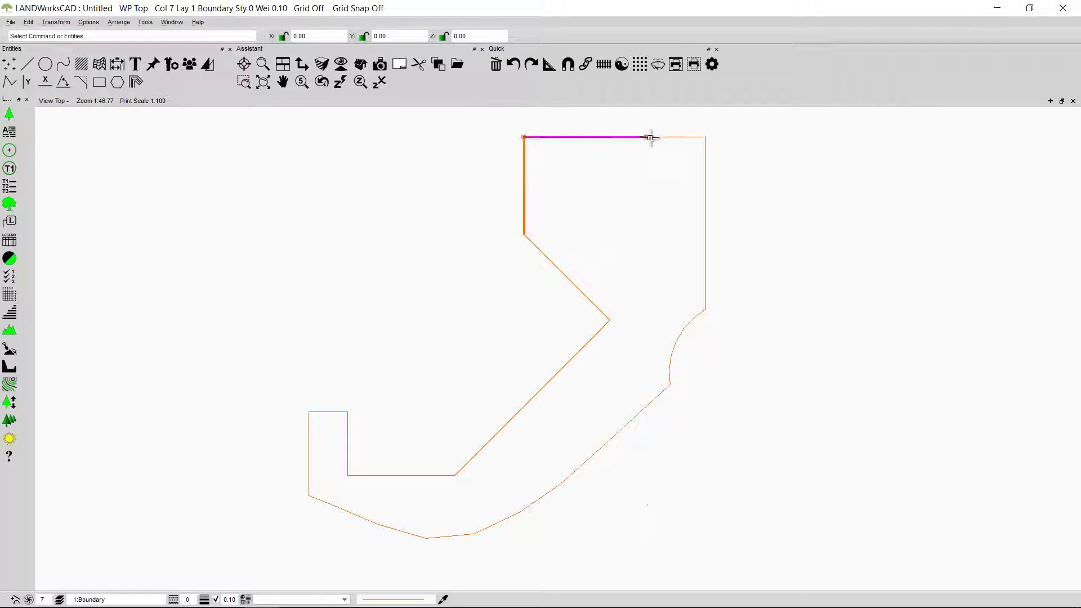
click(523, 225)
mouse_move(523, 235)
mouse_down()
mouse_move(533, 227)
mouse_move(525, 236)
mouse_up()
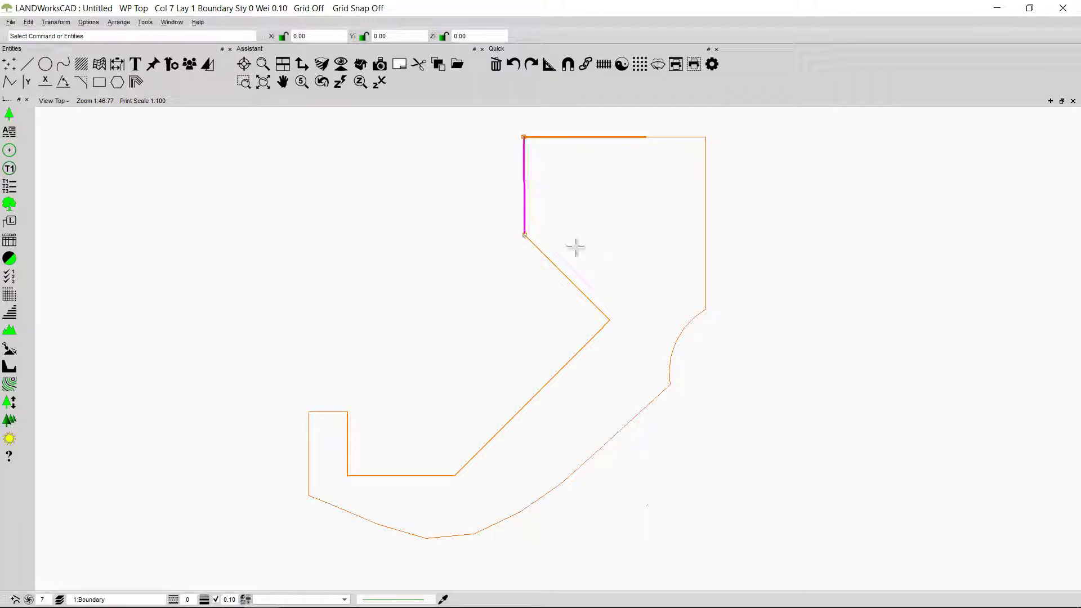
Step: Snap the end handles of the two diagonal wall edges and the lower horizontal edge to their shared corners
click(601, 313)
drag(611, 320, 610, 320)
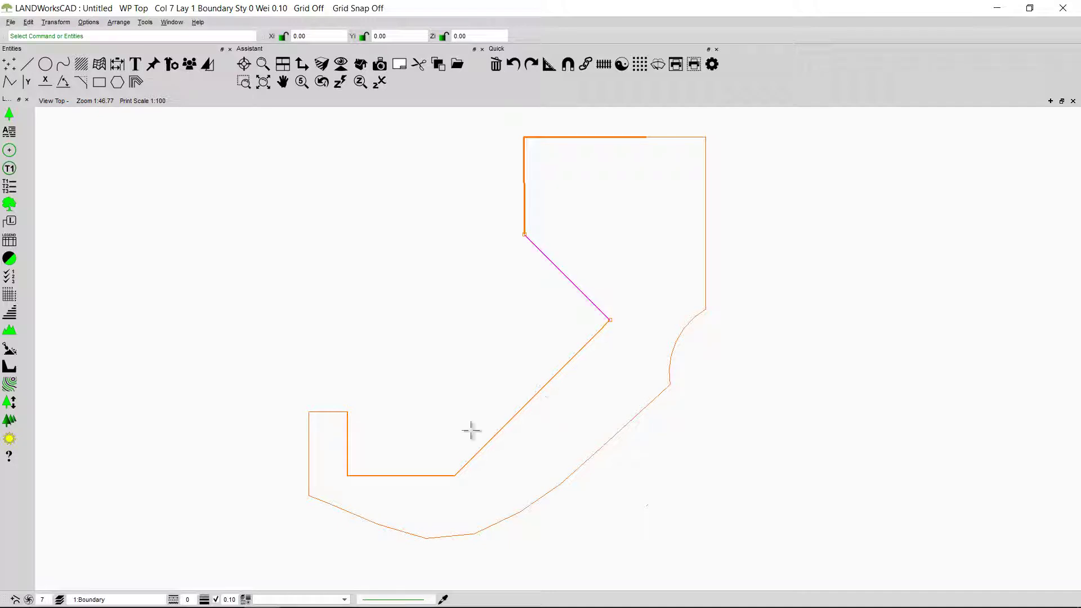
click(470, 460)
drag(457, 475, 453, 476)
click(367, 475)
mouse_move(347, 475)
mouse_down()
mouse_move(345, 465)
mouse_move(347, 476)
mouse_up()
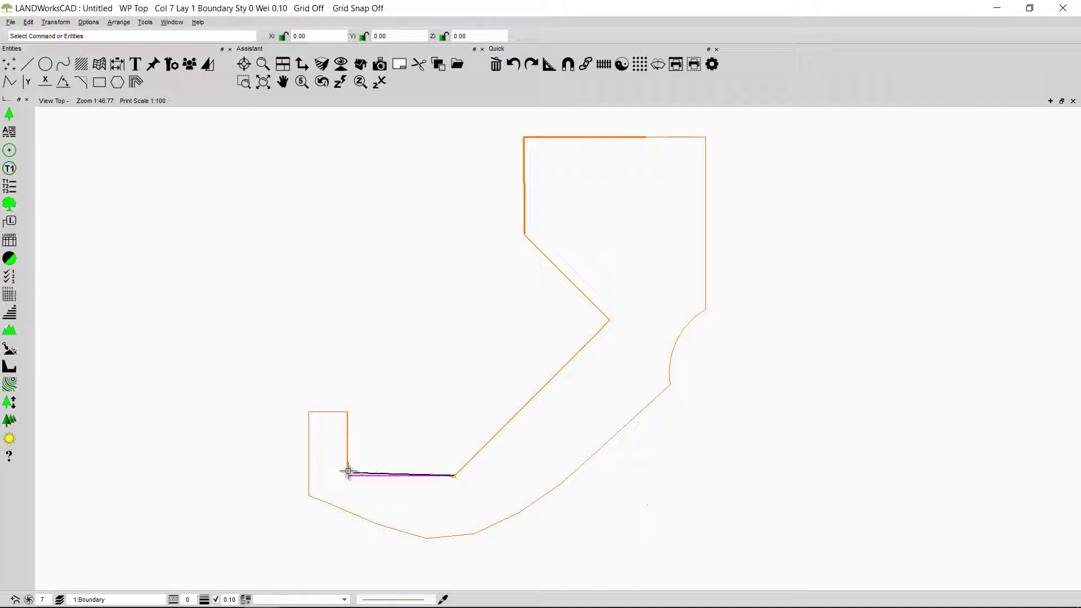
Step: Snap the handles of the three edges around the outline's narrow end to their adjoining corners
click(348, 424)
drag(347, 412, 308, 413)
click(326, 413)
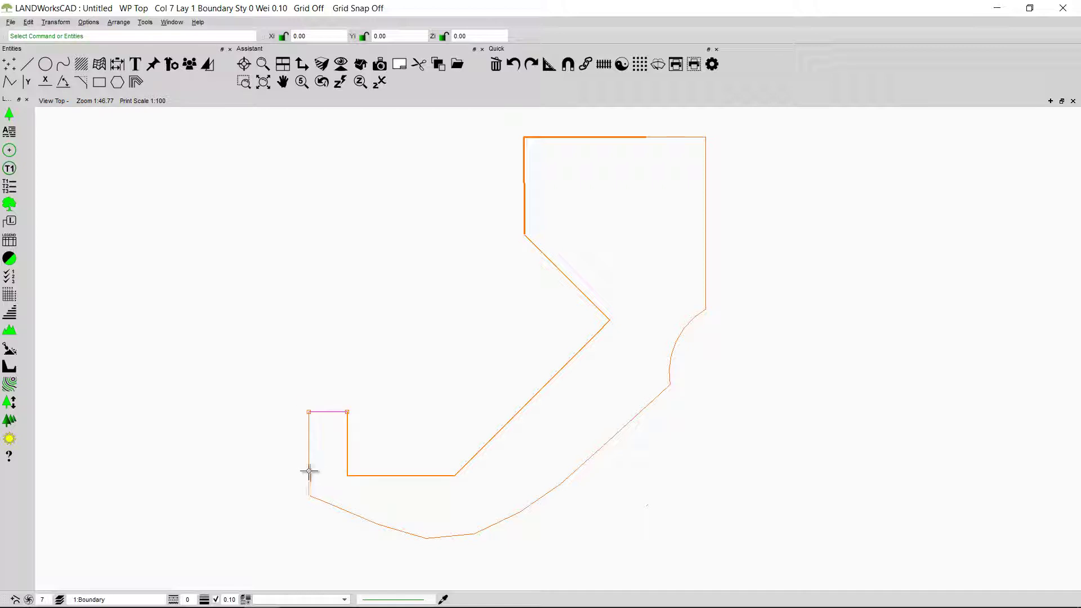
click(309, 471)
drag(308, 495, 312, 495)
Step: Join the lower curve to the straight diagonal edge, and snap that edge's far end to the arc
click(380, 525)
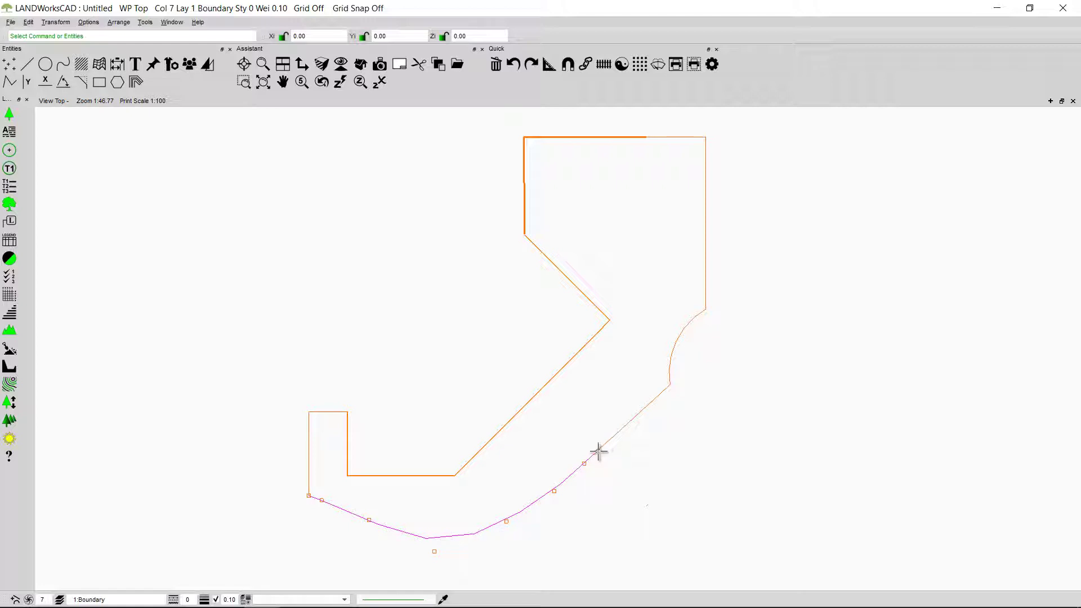
drag(598, 451, 603, 445)
drag(662, 391, 670, 383)
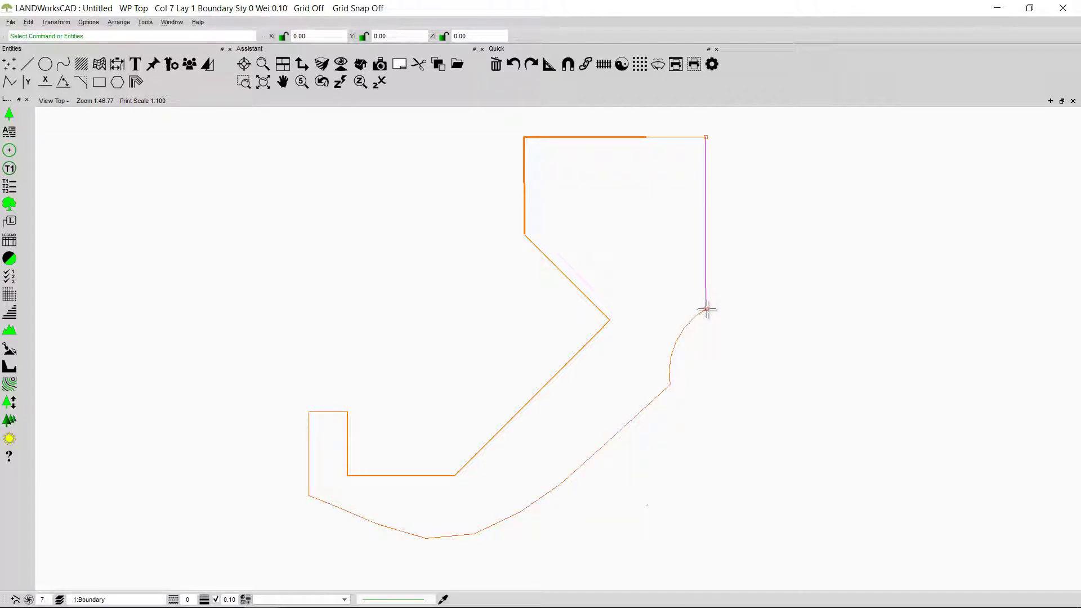
Step: Snap the ends of the outline's long right-hand vertical edge to the arc and the upper edge, closing the boundary
drag(707, 306, 704, 309)
drag(694, 138, 708, 138)
click(757, 203)
Step: Fill the isolated, closed outline with a plane using Plane by Interior
click(81, 63)
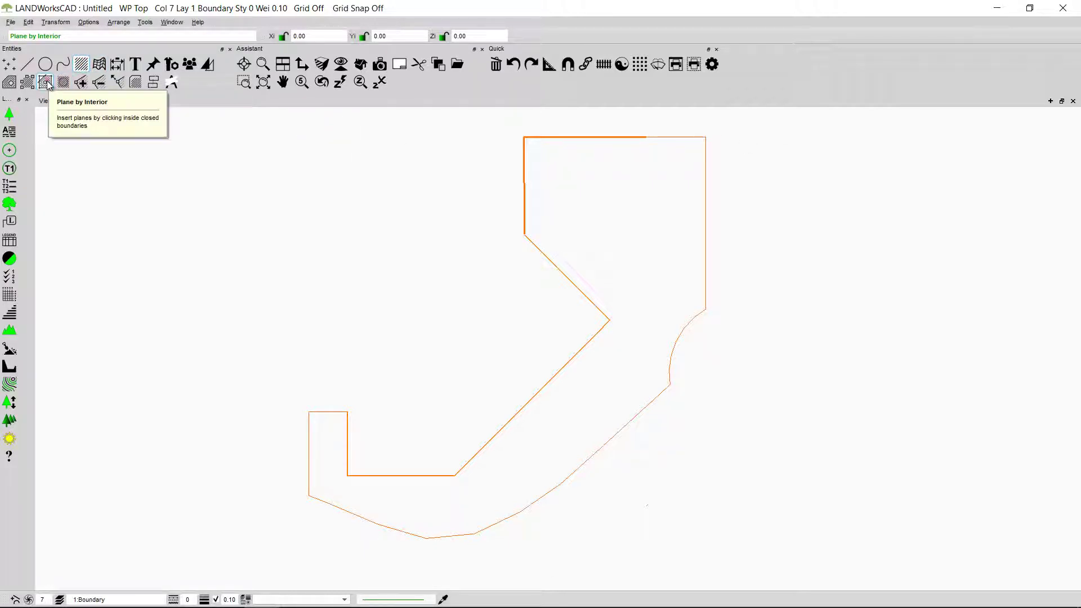
click(46, 82)
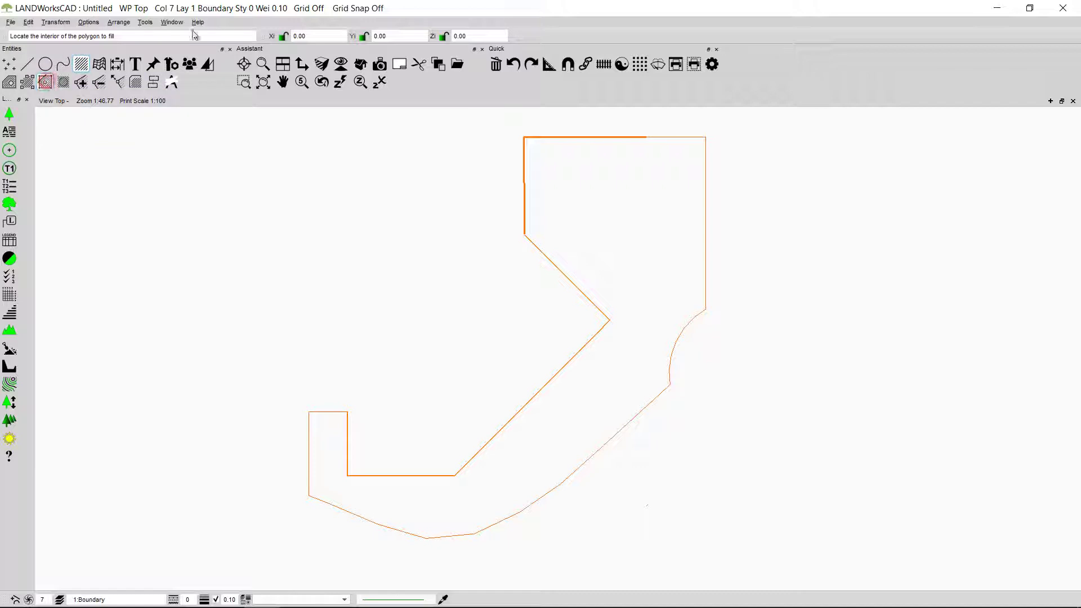
click(564, 263)
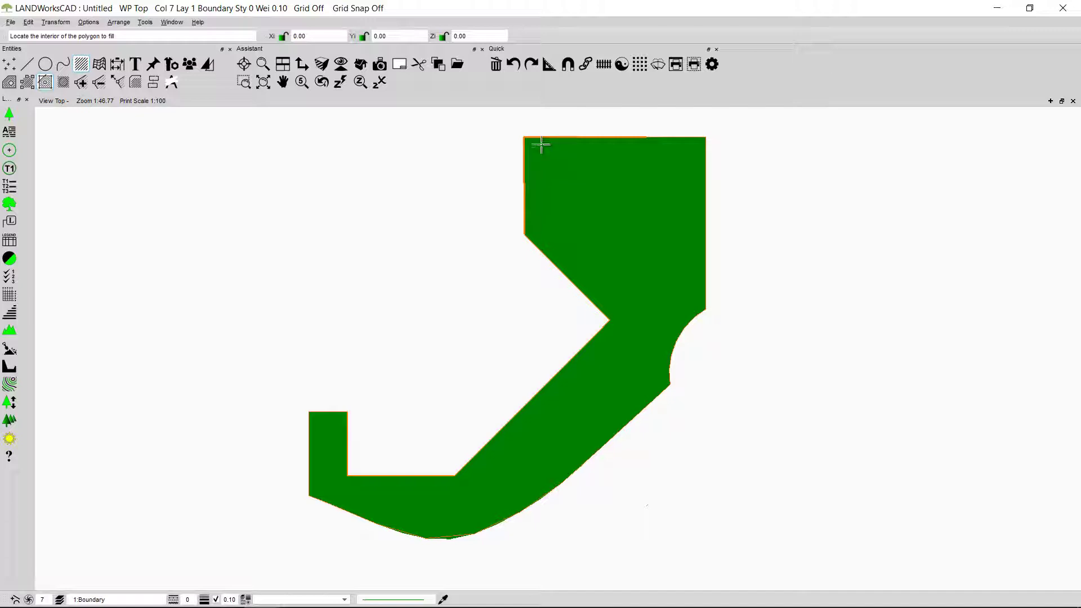
right_click(762, 198)
Step: Copy the filled plane, using its upper-left corner as the origin
click(657, 205)
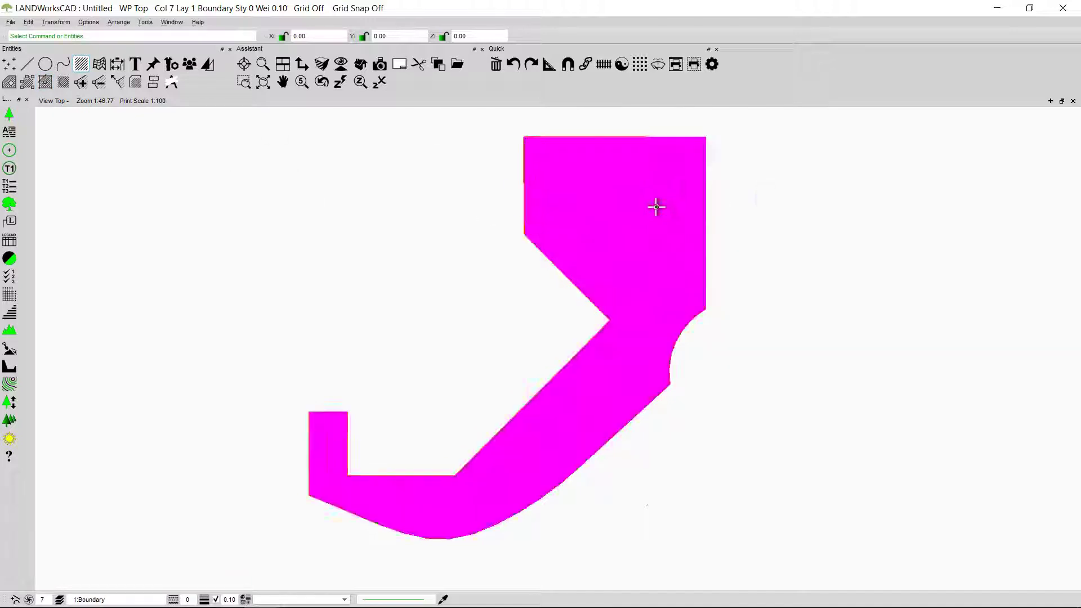
click(26, 23)
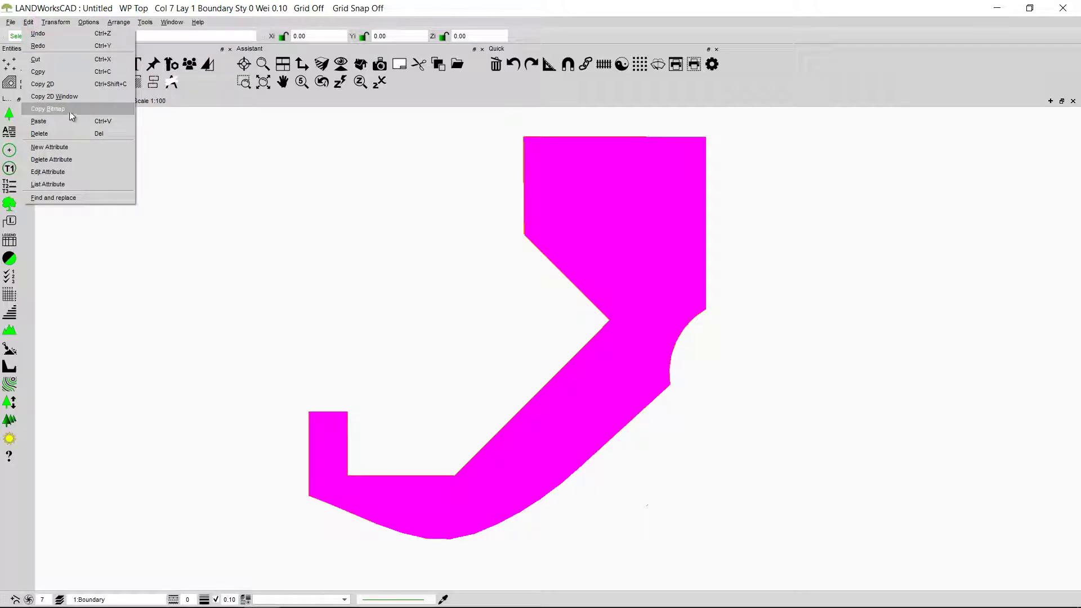
click(60, 72)
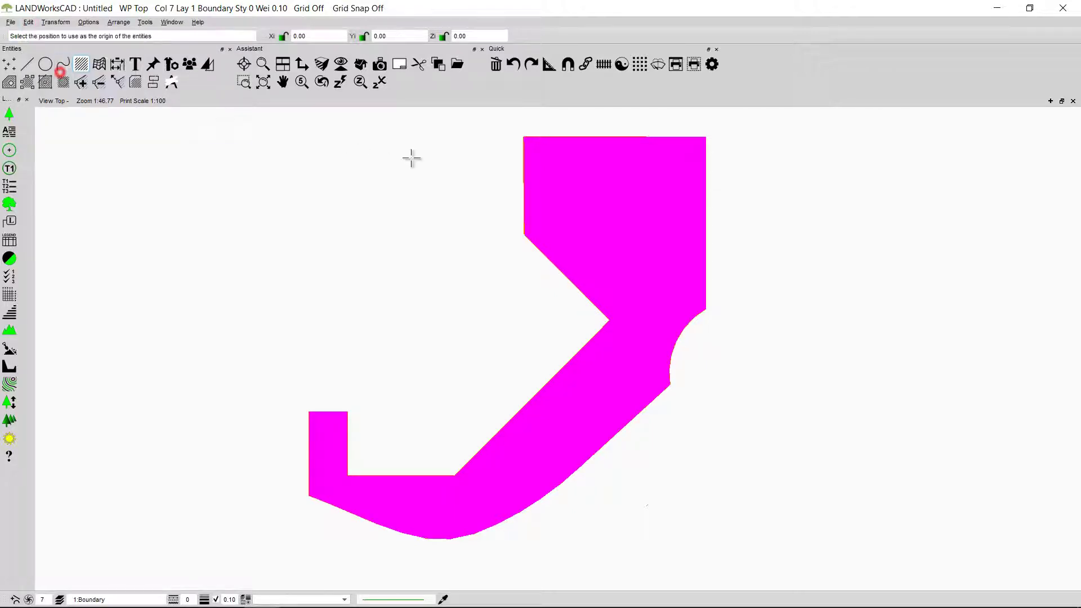
click(524, 137)
Step: Paste the copied plane into the landscape plan, placing its origin on the matching wall corner of the original area
scroll(371, 263, down, 5)
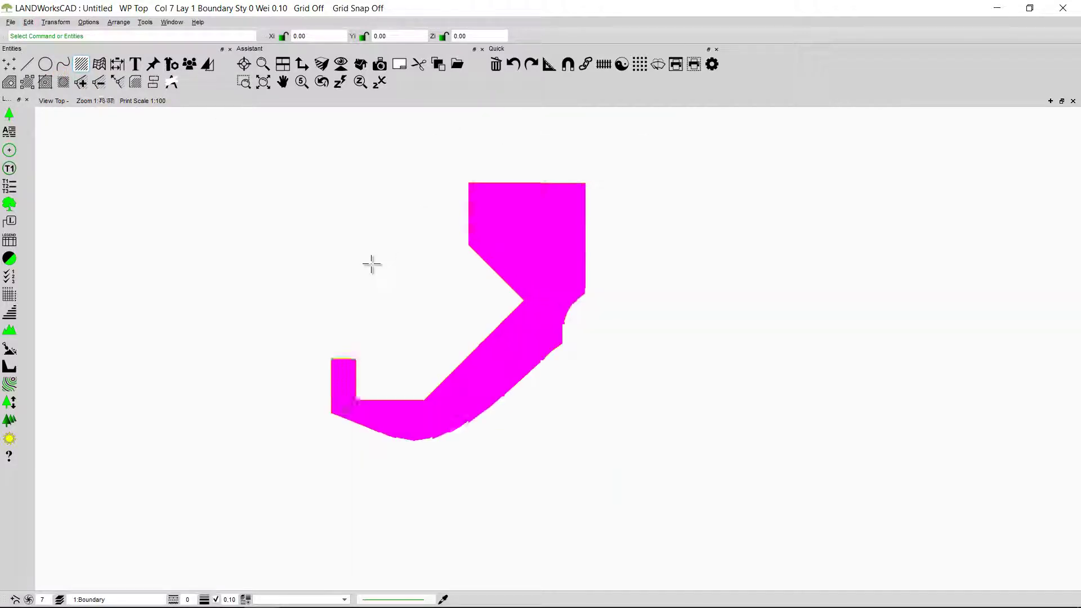
middle_drag(474, 324, 745, 391)
scroll(724, 367, up, 3)
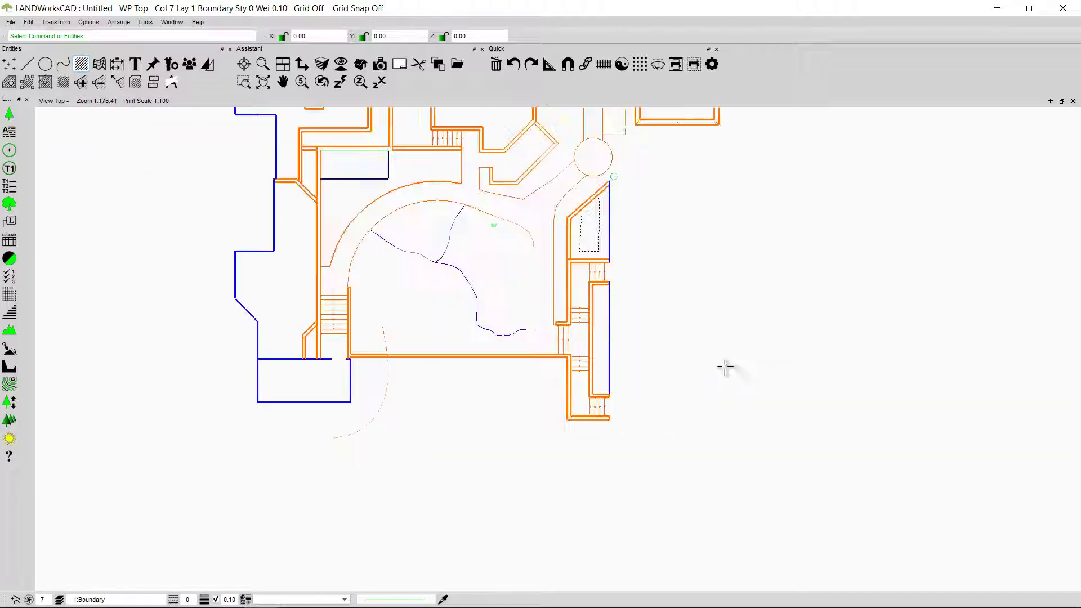
middle_drag(537, 194, 603, 346)
scroll(603, 346, up, 1)
key(ctrl+v)
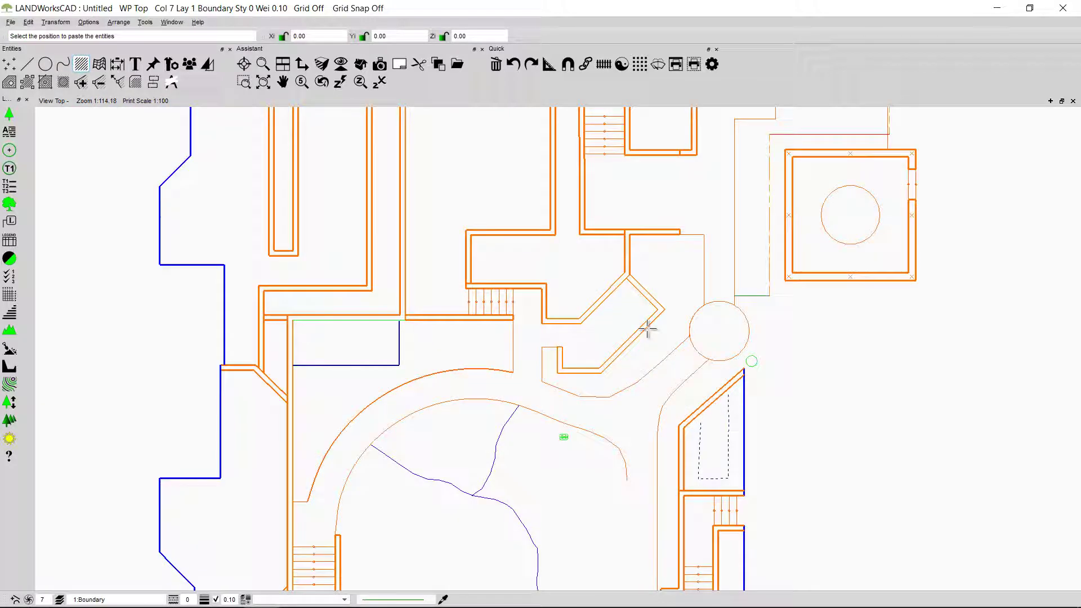
click(631, 234)
scroll(684, 279, up, 2)
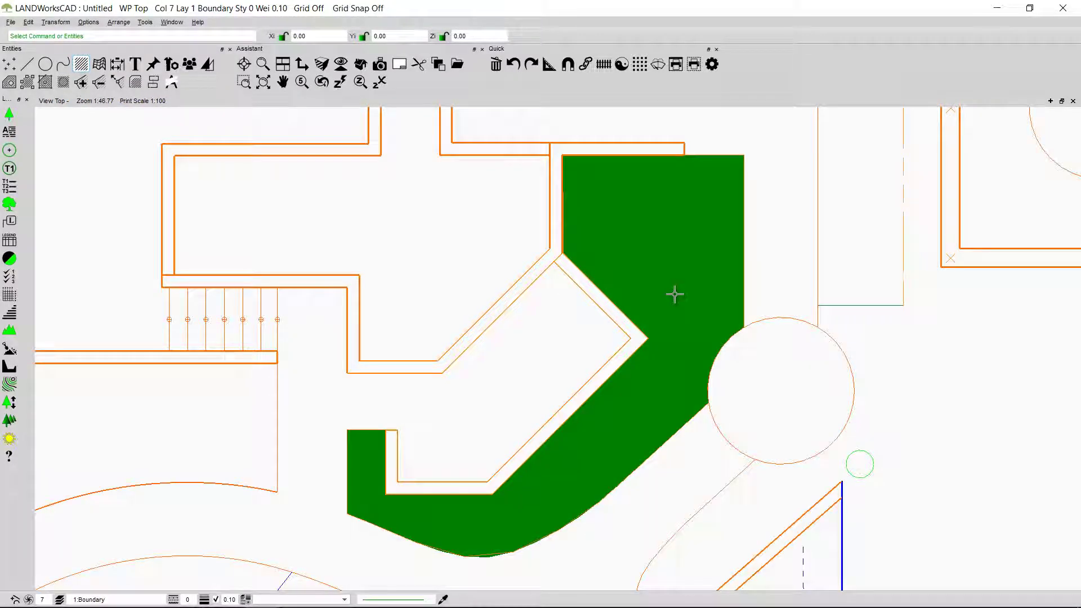
scroll(675, 294, down, 5)
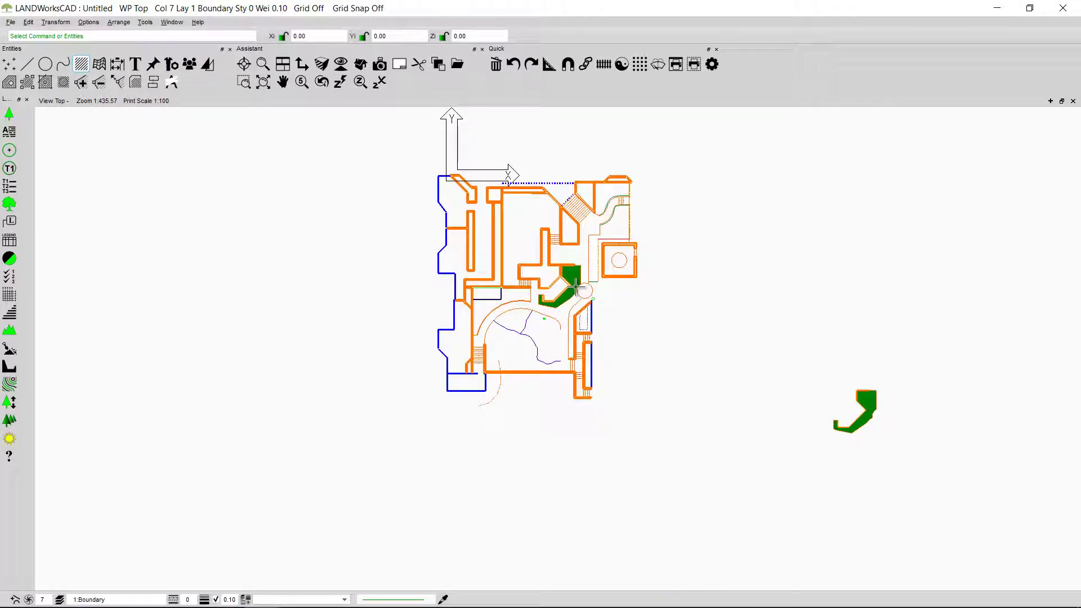
scroll(575, 283, up, 3)
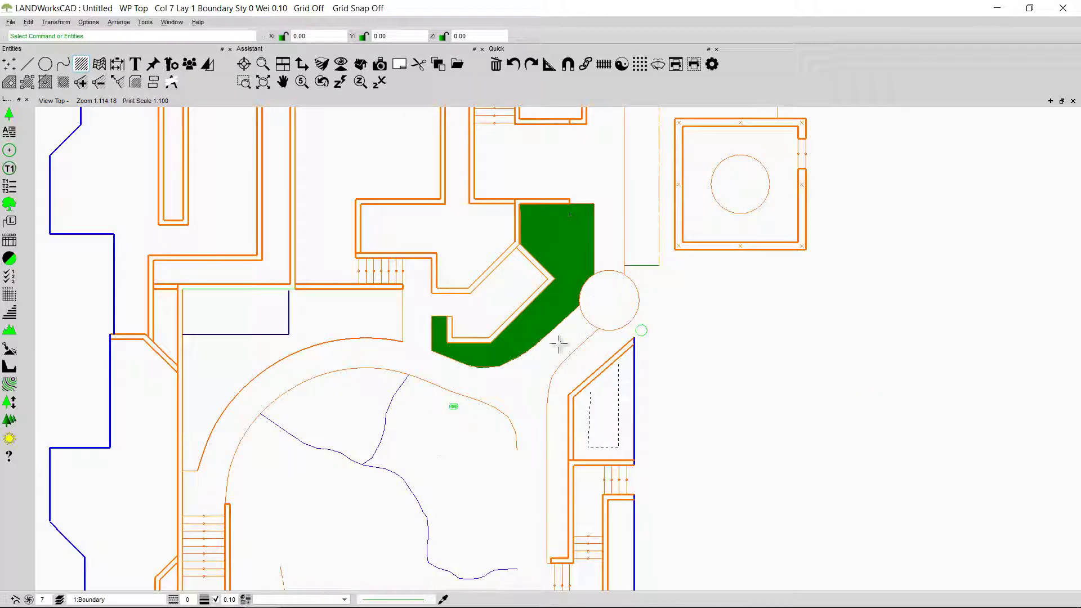